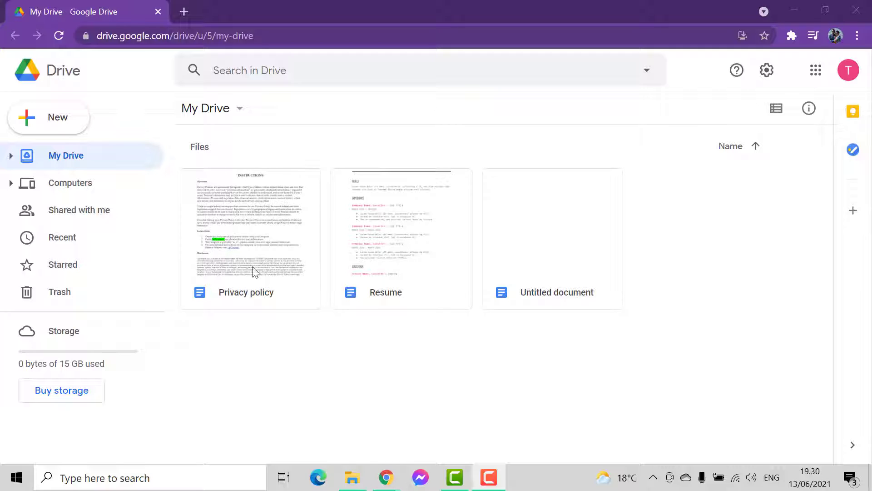
Step: Create a new Google Docs document from the UpCounsel Privacy policy template
{"action": "left_click", "coordinate": [59, 123]}
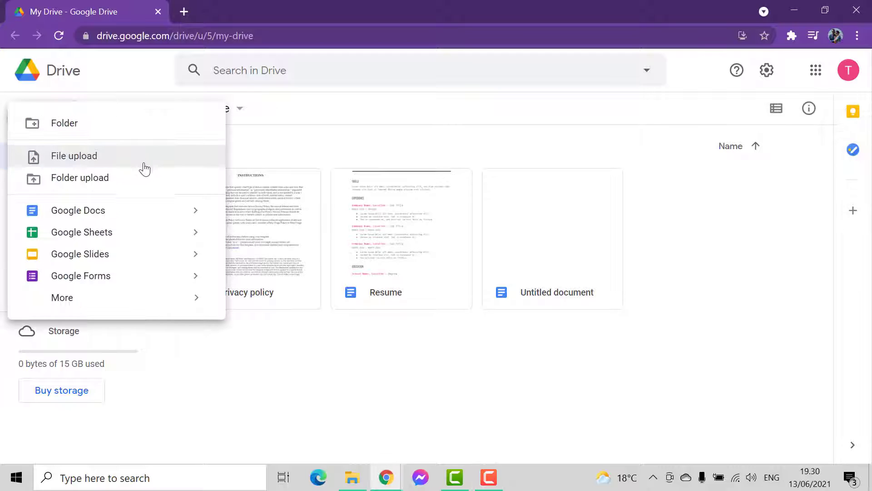
{"action": "mouse_move", "coordinate": [197, 216]}
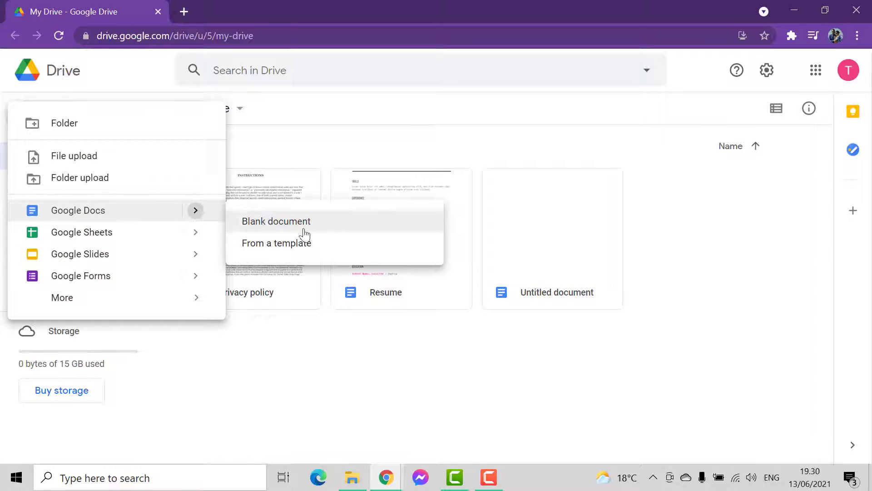
{"action": "left_click", "coordinate": [300, 224]}
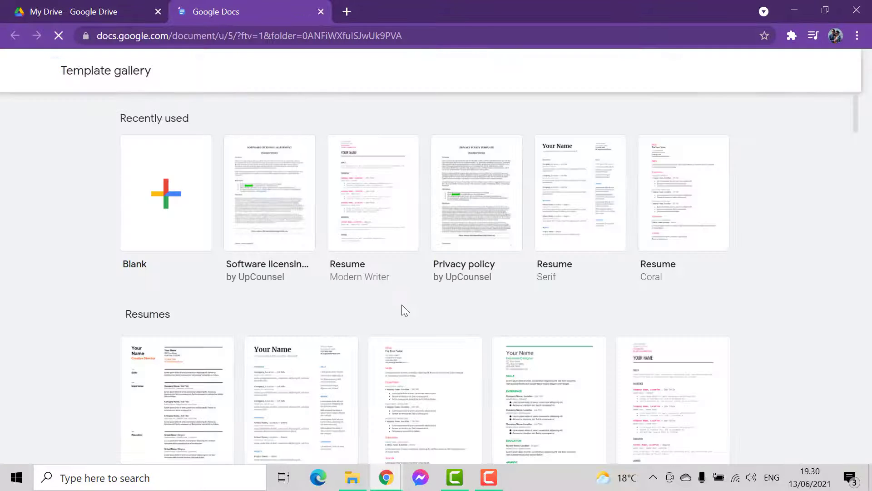
{"action": "scroll", "coordinate": [402, 309], "scroll_direction": "down", "scroll_amount": 2}
{"action": "scroll", "coordinate": [403, 308], "scroll_direction": "up", "scroll_amount": 2}
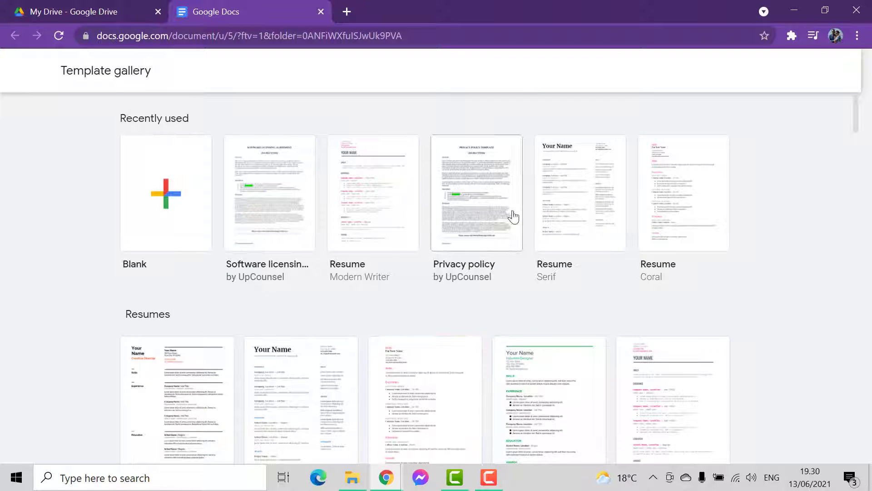
{"action": "left_click", "coordinate": [483, 208]}
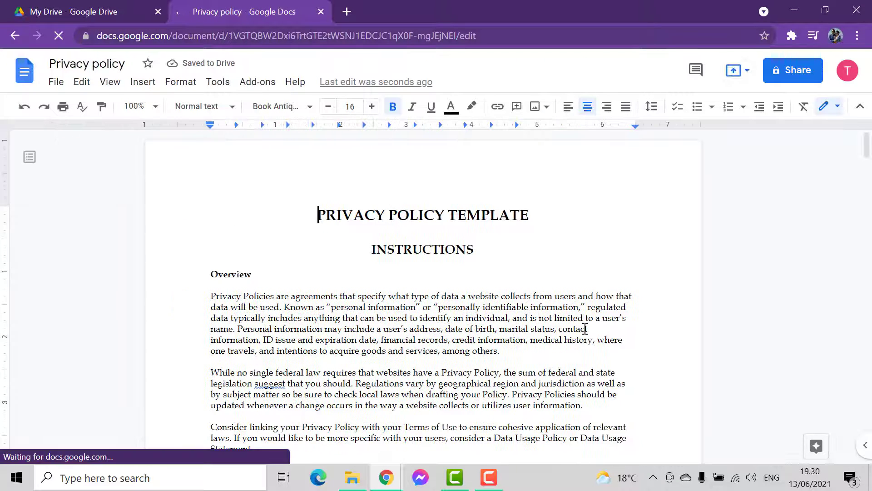
Step: Look through the privacy policy template from the instructions page to the closing contact section and back to the beginning
{"action": "scroll", "coordinate": [497, 300], "scroll_direction": "down", "scroll_amount": 3}
{"action": "scroll", "coordinate": [497, 302], "scroll_direction": "up", "scroll_amount": 2}
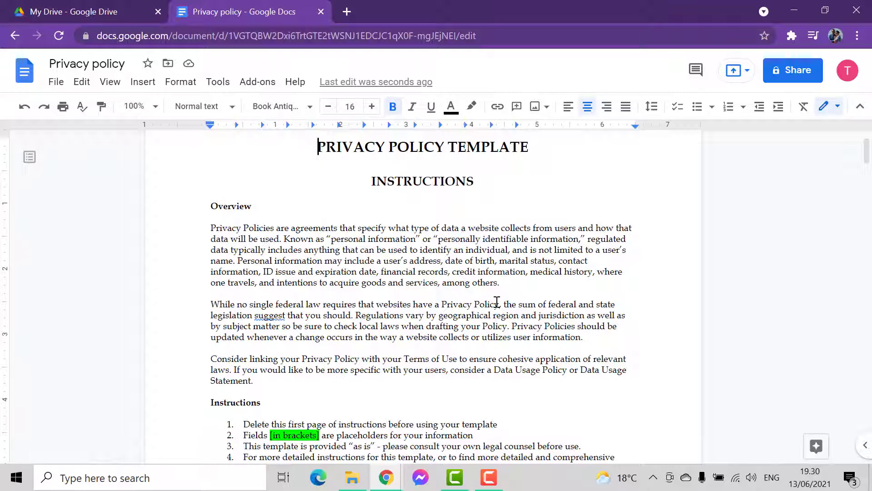
{"action": "scroll", "coordinate": [495, 299], "scroll_direction": "up", "scroll_amount": 2}
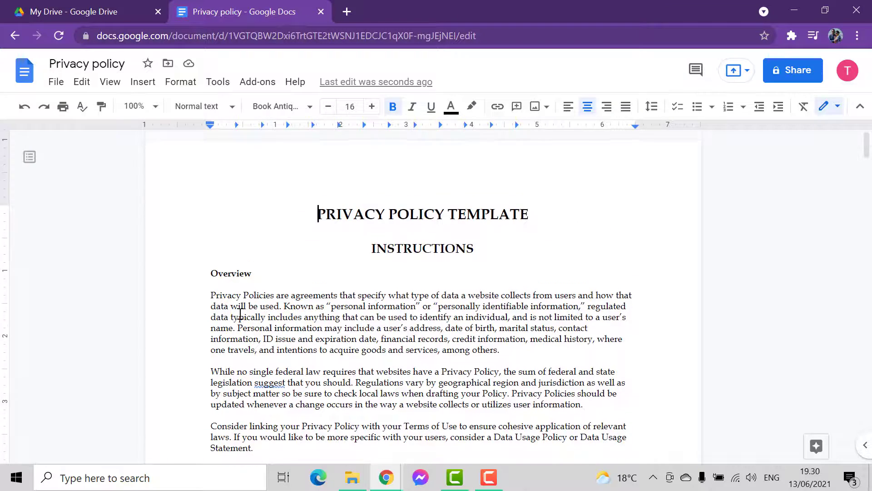
{"action": "scroll", "coordinate": [240, 314], "scroll_direction": "down", "scroll_amount": 9}
{"action": "scroll", "coordinate": [241, 318], "scroll_direction": "down", "scroll_amount": 9}
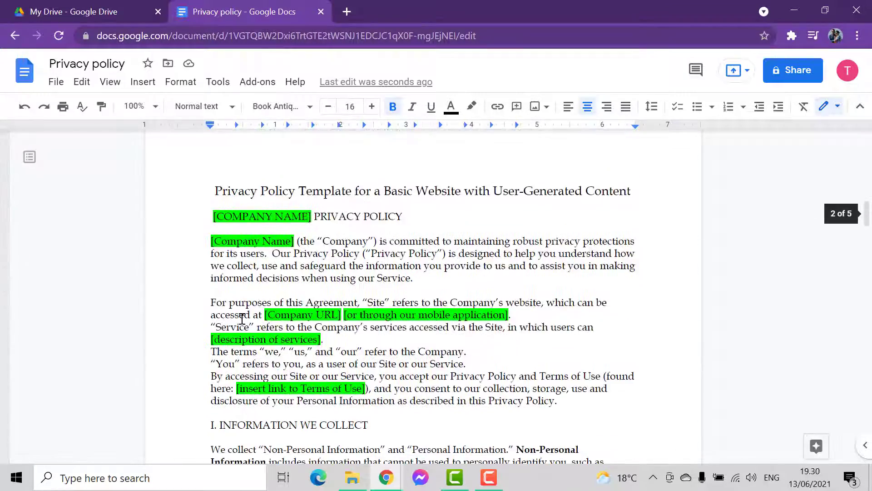
{"action": "scroll", "coordinate": [241, 319], "scroll_direction": "up", "scroll_amount": 18}
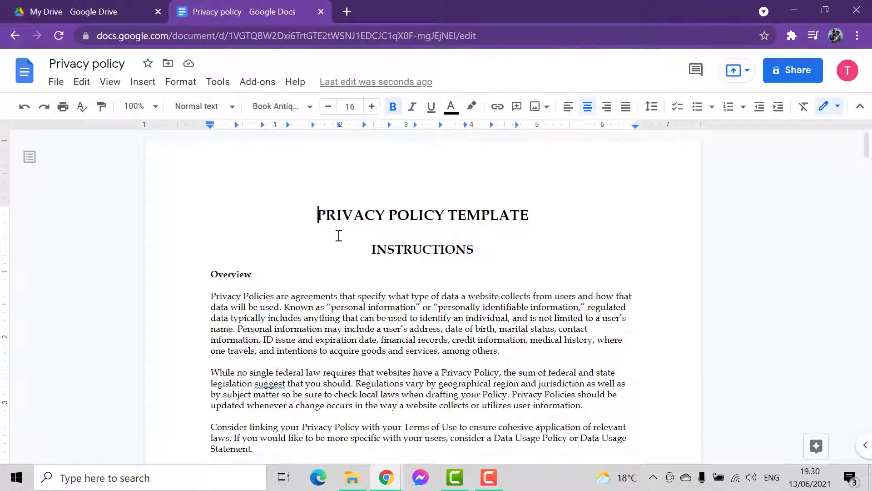
{"action": "scroll", "coordinate": [395, 301], "scroll_direction": "down", "scroll_amount": 3}
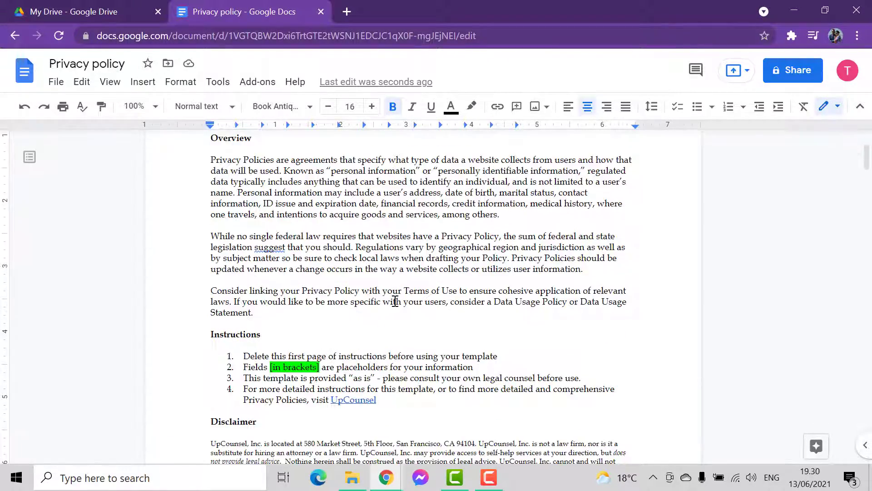
{"action": "scroll", "coordinate": [297, 328], "scroll_direction": "down", "scroll_amount": 4}
{"action": "scroll", "coordinate": [297, 328], "scroll_direction": "down", "scroll_amount": 5}
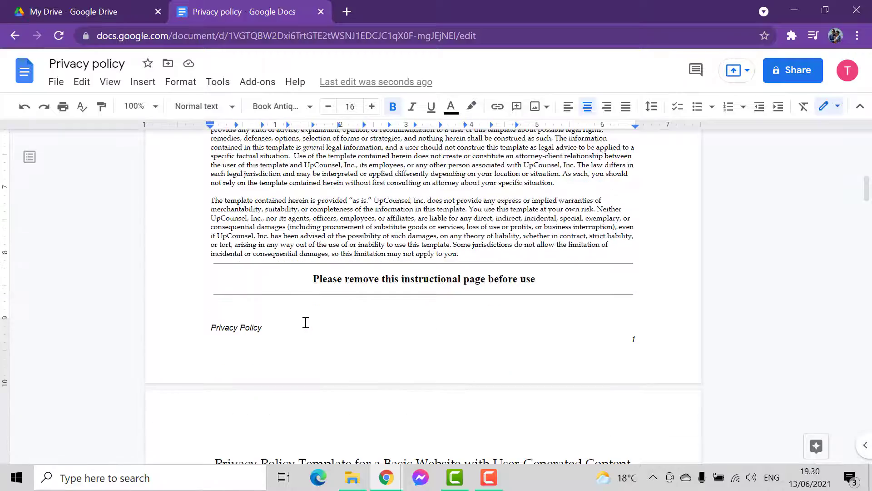
{"action": "left_click", "coordinate": [343, 255]}
{"action": "scroll", "coordinate": [390, 286], "scroll_direction": "down", "scroll_amount": 10}
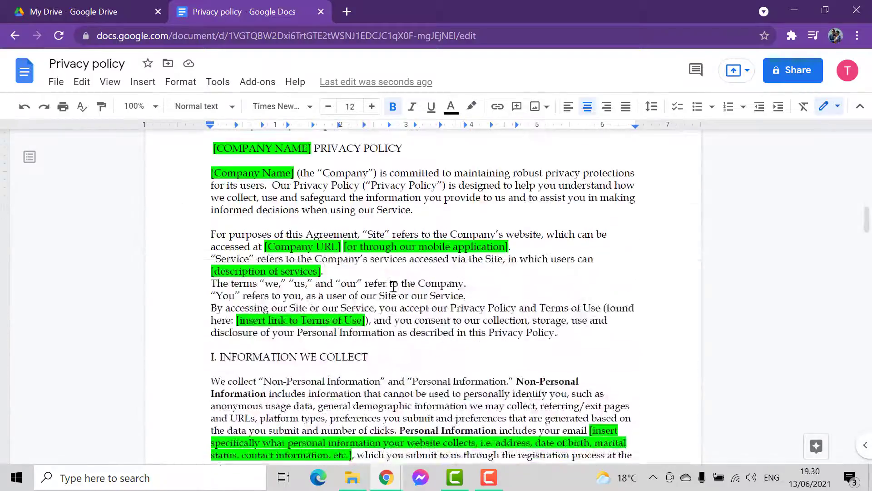
{"action": "left_click", "coordinate": [275, 180]}
{"action": "scroll", "coordinate": [357, 263], "scroll_direction": "down", "scroll_amount": 19}
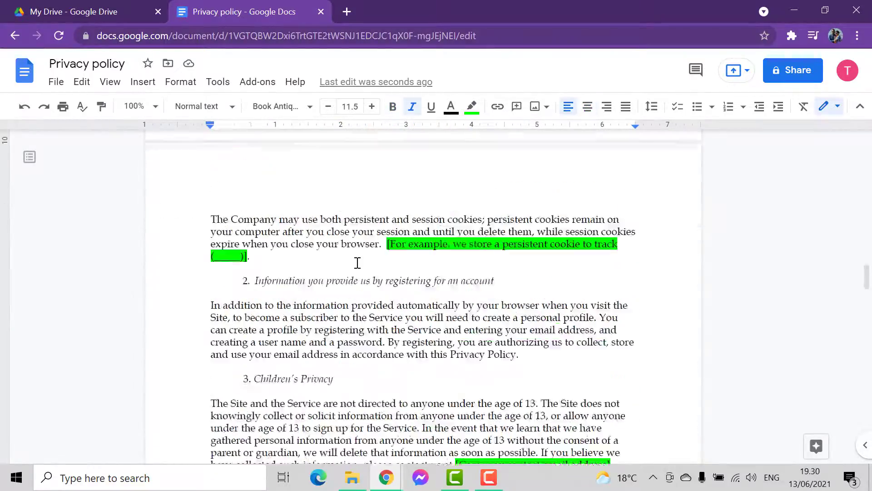
{"action": "scroll", "coordinate": [357, 263], "scroll_direction": "down", "scroll_amount": 8}
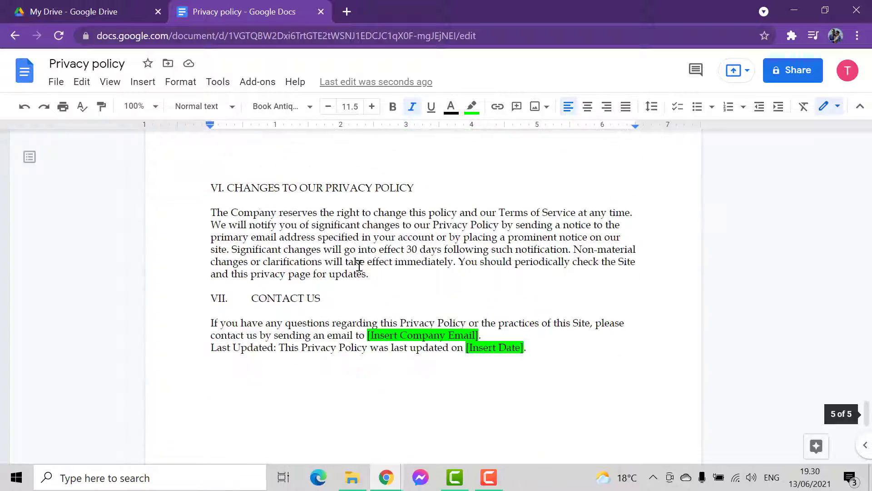
{"action": "scroll", "coordinate": [357, 262], "scroll_direction": "up", "scroll_amount": 15}
{"action": "scroll", "coordinate": [357, 260], "scroll_direction": "up", "scroll_amount": 20}
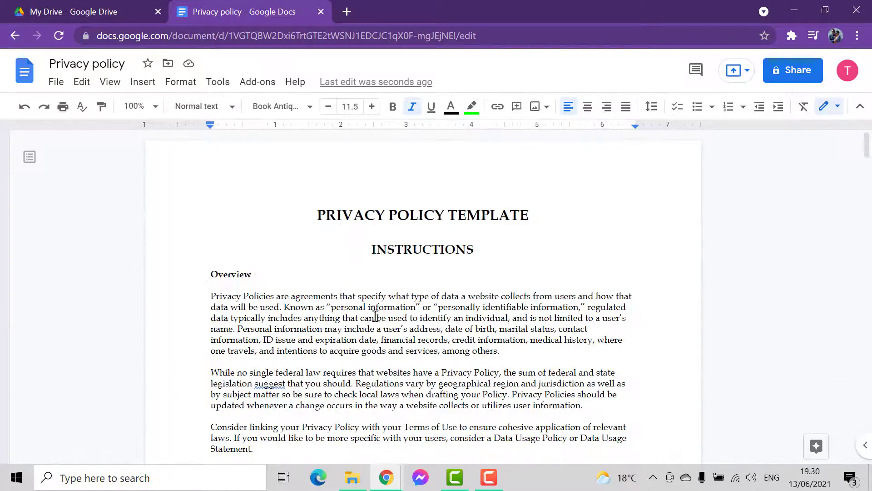
Step: Add a blank line below the heading "I. INFORMATION WE COLLECT" and insert a 2 x 2 table there
{"action": "scroll", "coordinate": [345, 328], "scroll_direction": "down", "scroll_amount": 12}
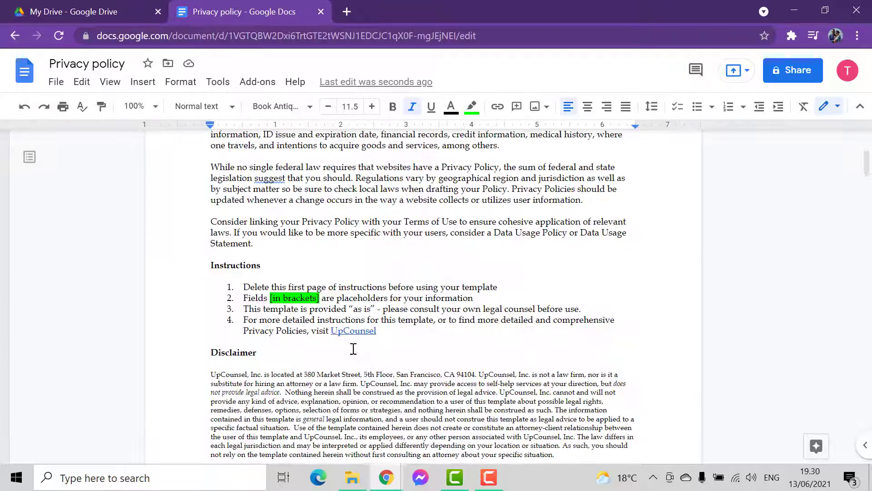
{"action": "scroll", "coordinate": [352, 343], "scroll_direction": "down", "scroll_amount": 7}
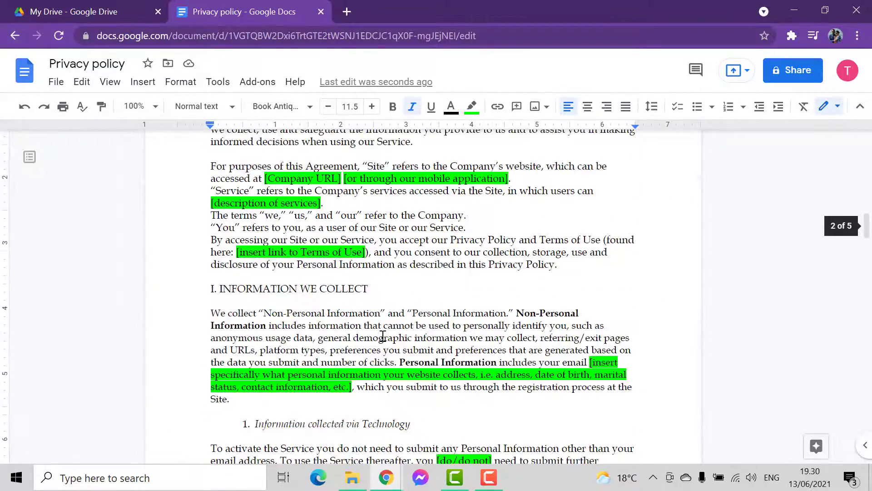
{"action": "double_click", "coordinate": [378, 296]}
{"action": "left_click", "coordinate": [339, 303]}
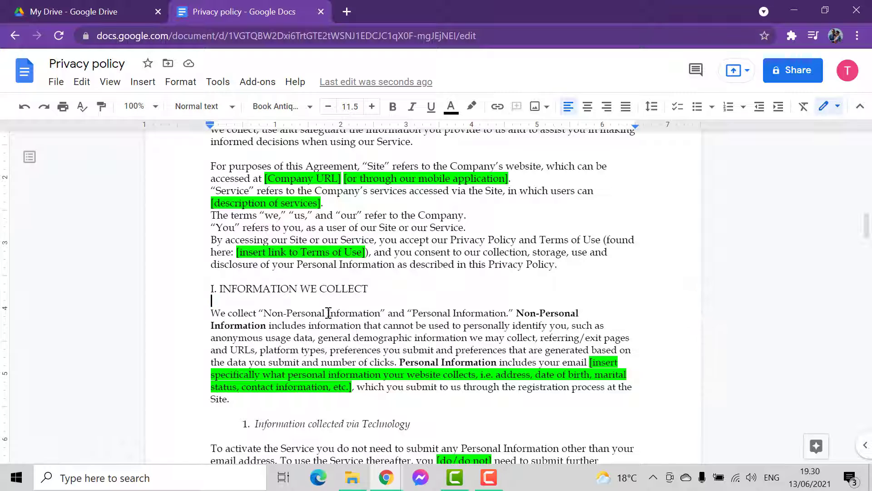
{"action": "key", "text": "Return"}
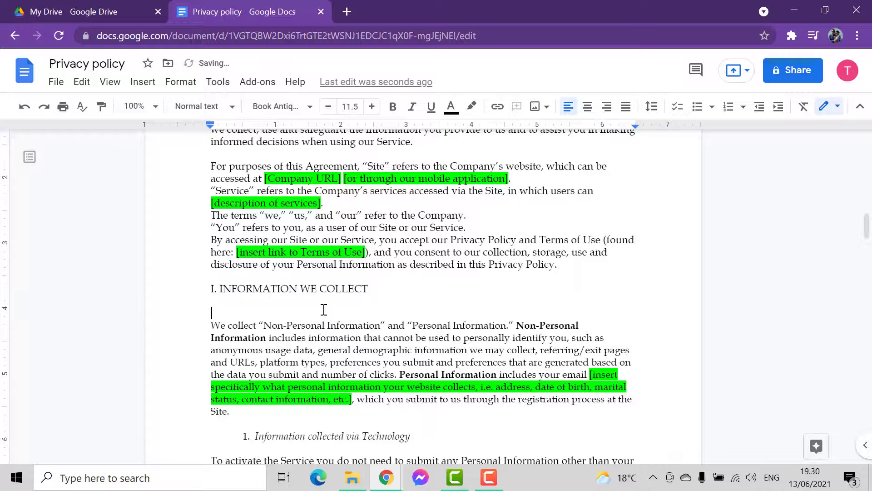
{"action": "left_click", "coordinate": [144, 86]}
{"action": "mouse_move", "coordinate": [216, 142]}
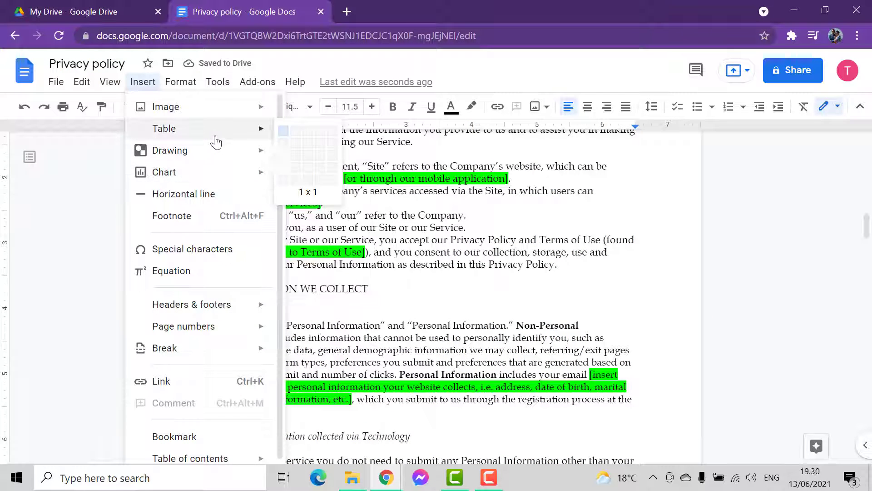
{"action": "left_click", "coordinate": [300, 144]}
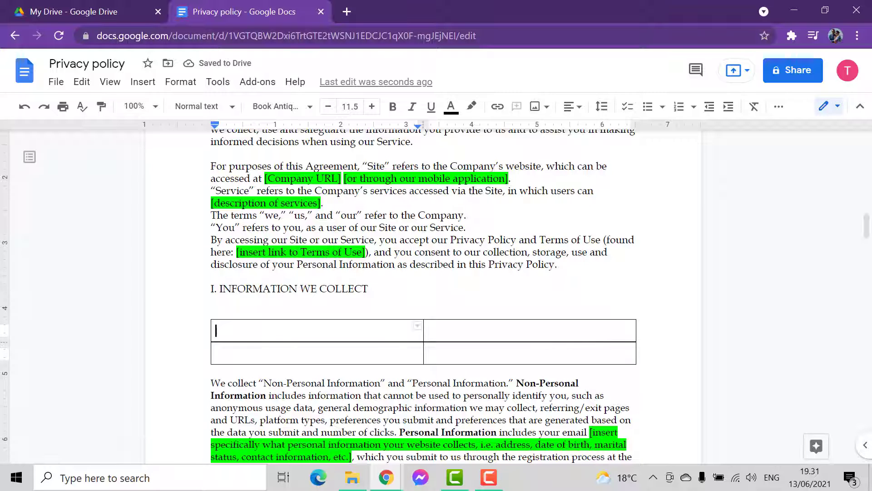
Step: Fill the table's first row with "skjfkdh" and "ksjdsfkd", and enter 343 in the first cell of the second row
{"action": "scroll", "coordinate": [281, 329], "scroll_direction": "down", "scroll_amount": 2}
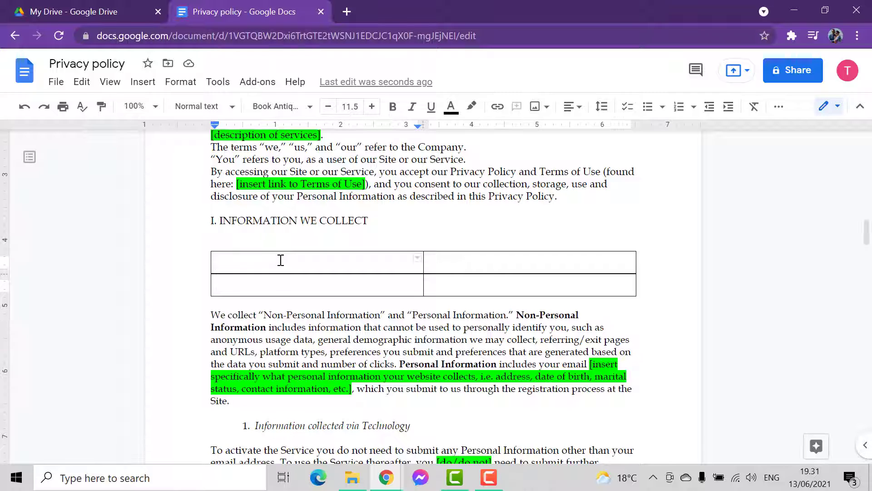
{"action": "type", "text": "skjfkdh"}
{"action": "key", "text": "Tab"}
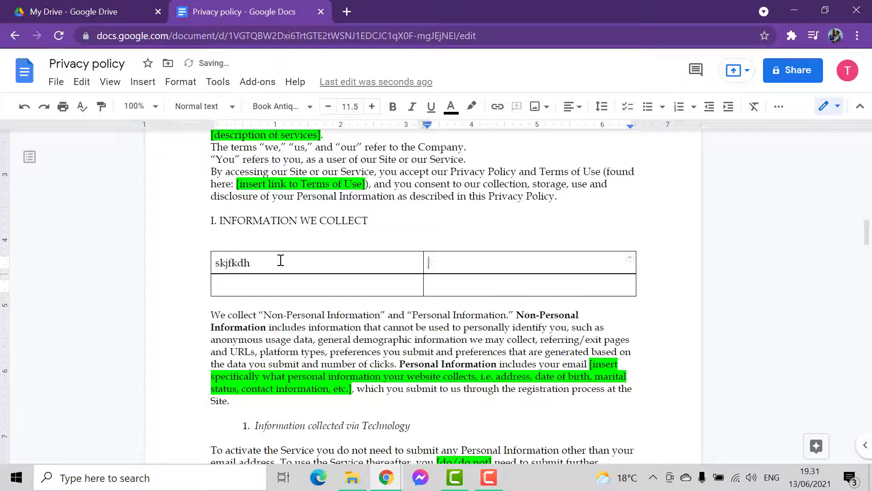
{"action": "type", "text": "ksjdsfkd"}
{"action": "double_click", "coordinate": [241, 291]}
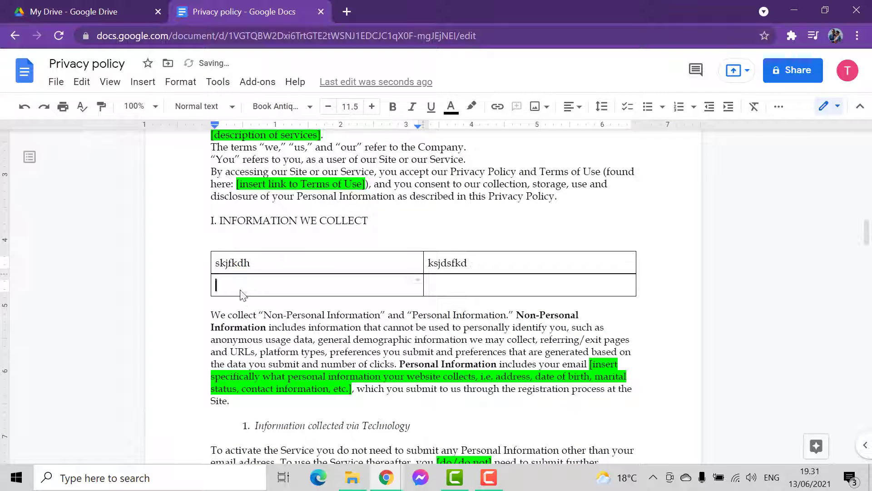
{"action": "left_click", "coordinate": [241, 290]}
{"action": "type", "text": "343"}
Step: Search the web for "tree" images to insert into the second cell of the table's second row
{"action": "double_click", "coordinate": [489, 290]}
{"action": "left_click", "coordinate": [489, 290]}
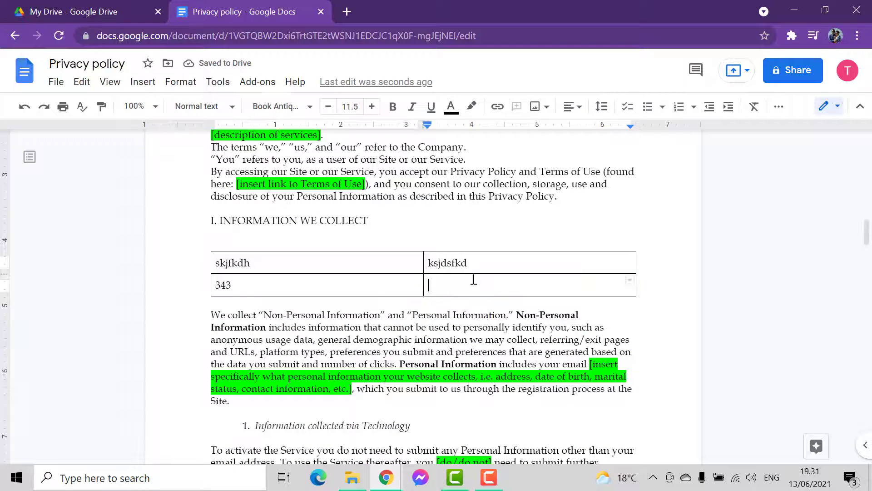
{"action": "left_click", "coordinate": [142, 82]}
{"action": "mouse_move", "coordinate": [172, 107]}
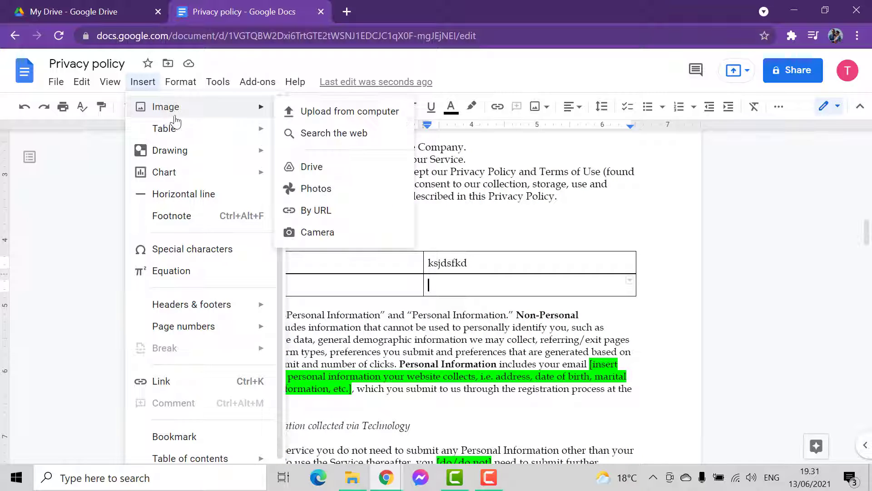
{"action": "left_click", "coordinate": [321, 132]}
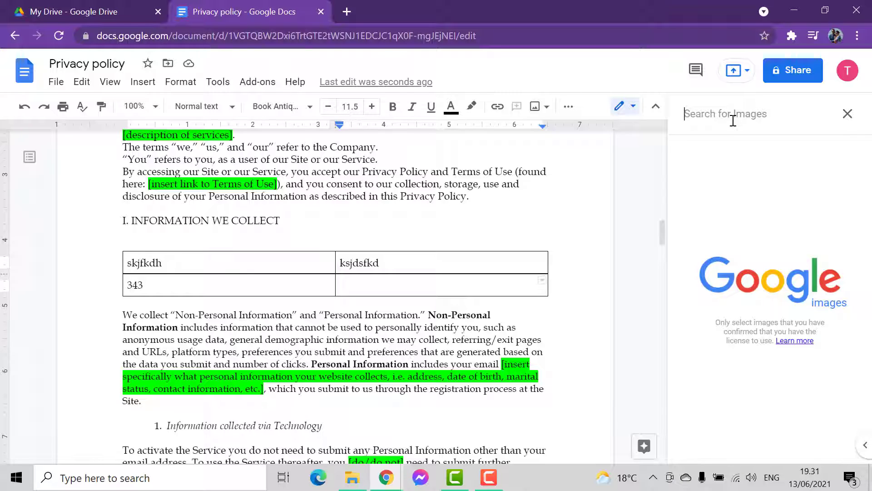
{"action": "type", "text": "tree"}
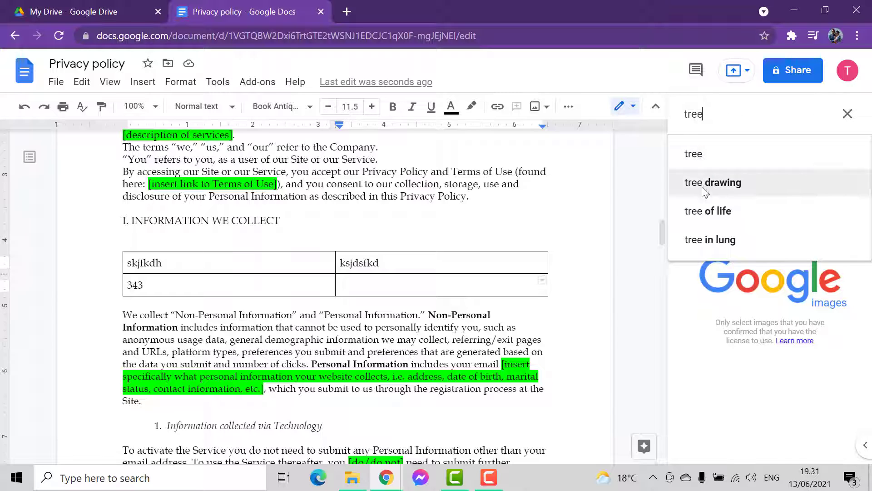
{"action": "left_click", "coordinate": [702, 155]}
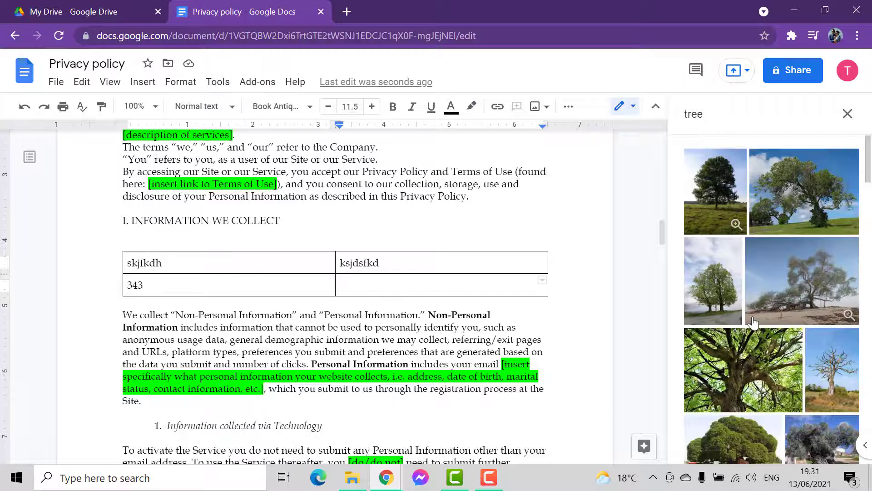
Step: Insert the photo of tall pine trees against a blue sky from the image results into the empty table cell
{"action": "scroll", "coordinate": [809, 284], "scroll_direction": "down", "scroll_amount": 3}
{"action": "scroll", "coordinate": [818, 284], "scroll_direction": "down", "scroll_amount": 6}
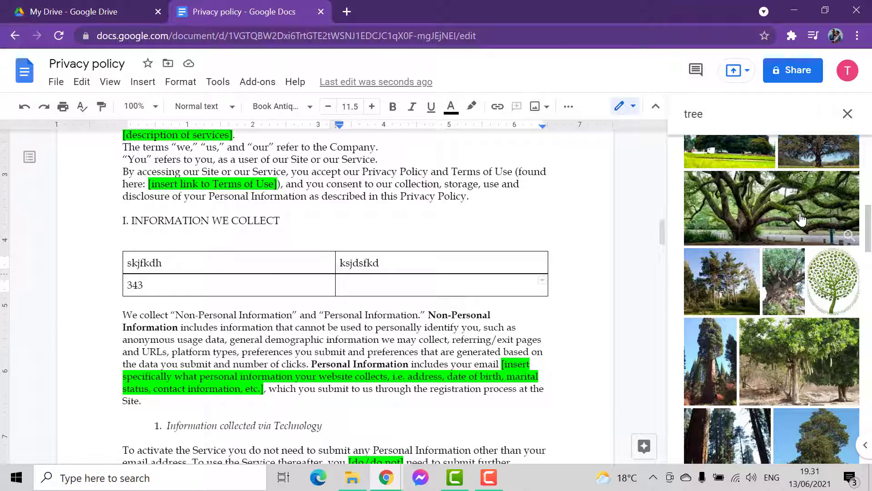
{"action": "left_click", "coordinate": [802, 220]}
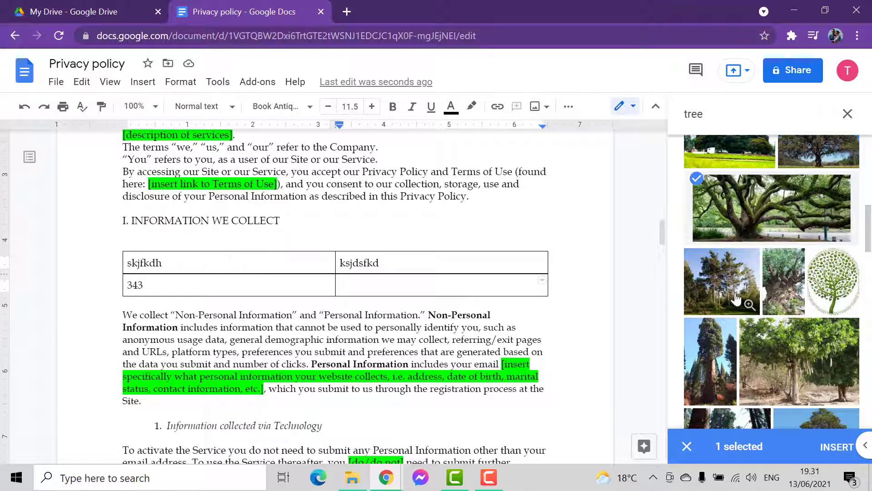
{"action": "left_click", "coordinate": [736, 300]}
{"action": "left_click", "coordinate": [709, 220]}
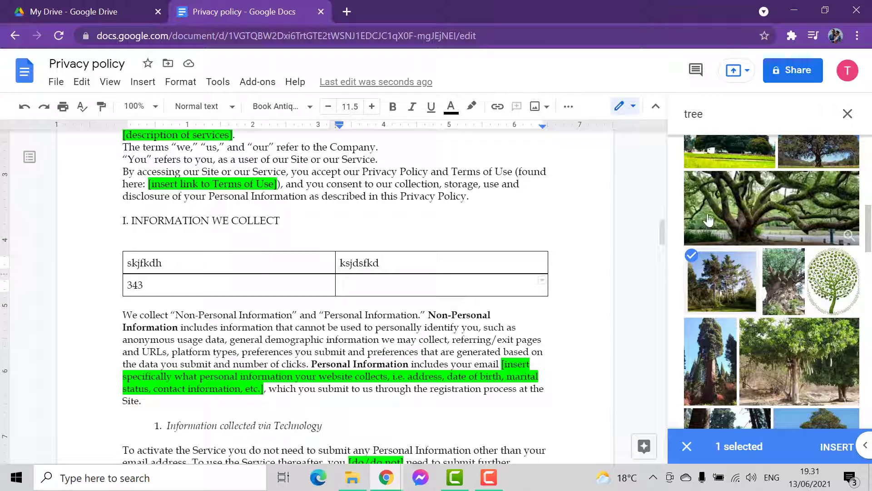
{"action": "left_click", "coordinate": [831, 447]}
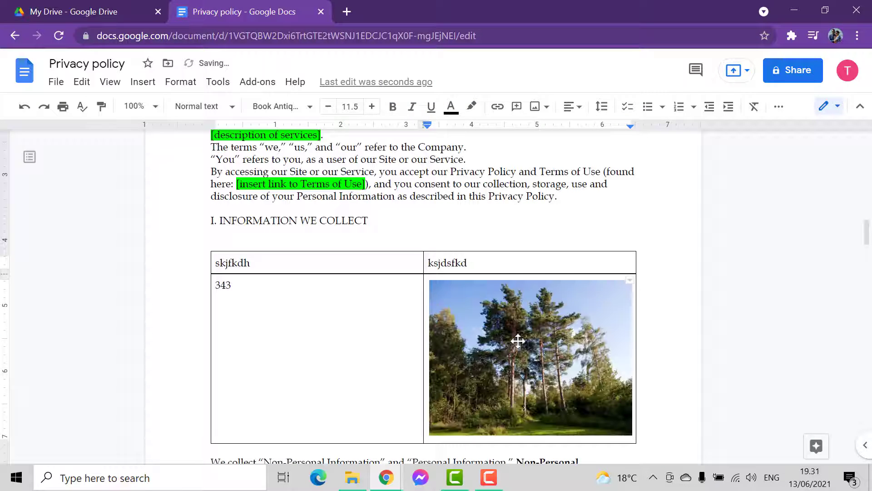
{"action": "scroll", "coordinate": [524, 300], "scroll_direction": "down", "scroll_amount": 1}
{"action": "left_click", "coordinate": [522, 296]}
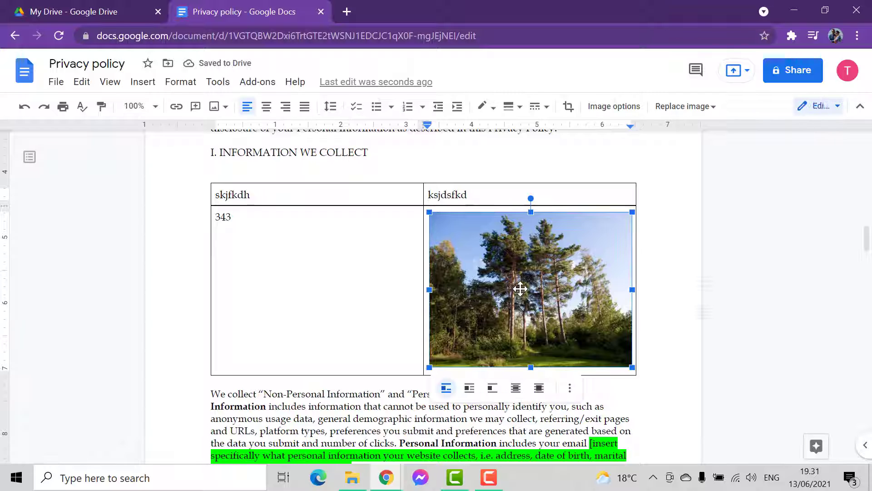
{"action": "left_click", "coordinate": [491, 196]}
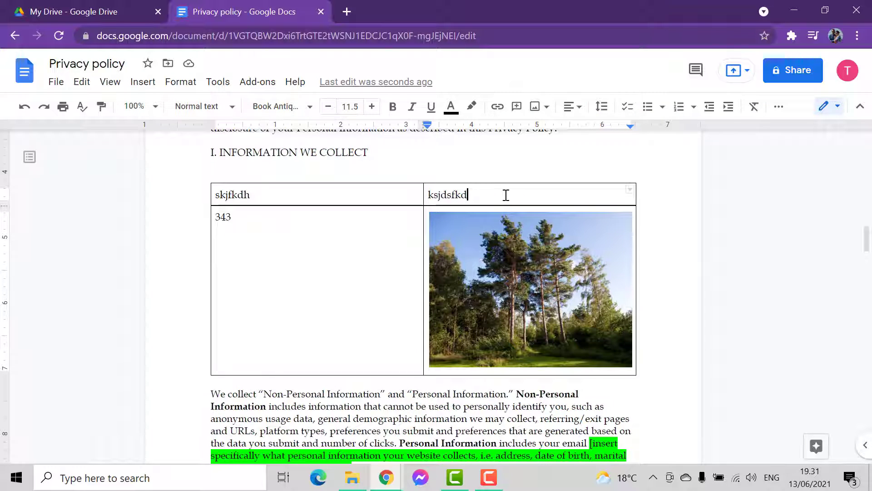
Step: Insert a column to the right of the "ksjdsfkd" column and delete that new column
{"action": "right_click", "coordinate": [507, 196]}
{"action": "scroll", "coordinate": [584, 330], "scroll_direction": "down", "scroll_amount": 3}
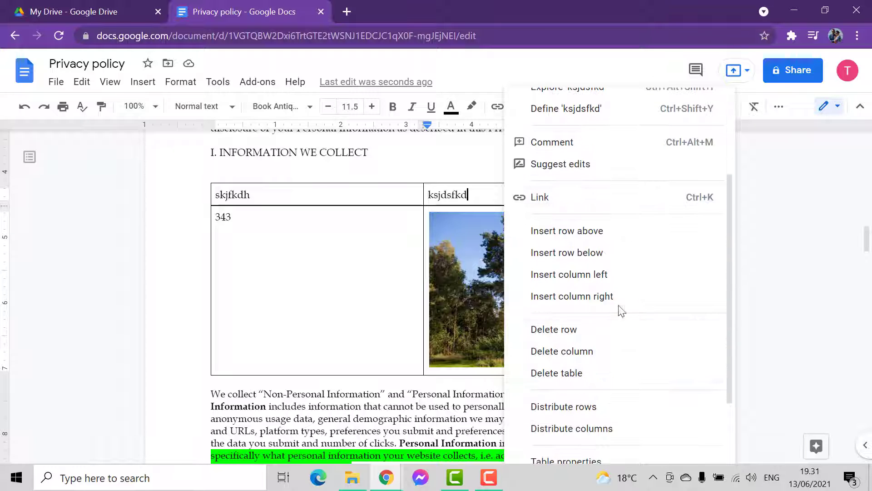
{"action": "left_click", "coordinate": [619, 299]}
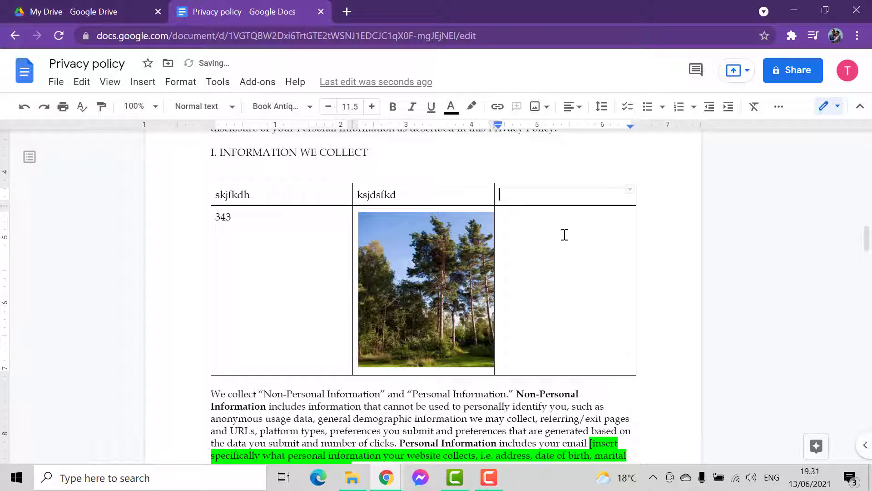
{"action": "right_click", "coordinate": [541, 196]}
{"action": "left_click", "coordinate": [623, 275]}
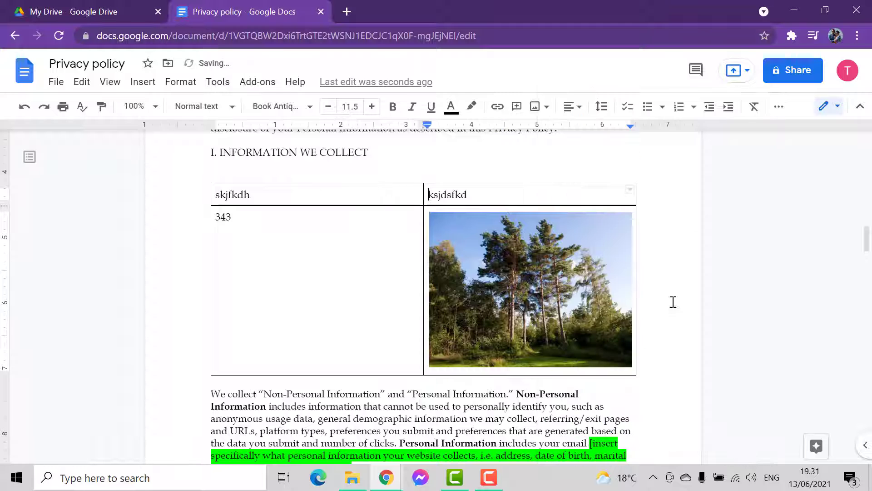
Step: Insert two columns to the right of the "ksjdsfkd" column, distributing the table's columns evenly
{"action": "right_click", "coordinate": [546, 200]}
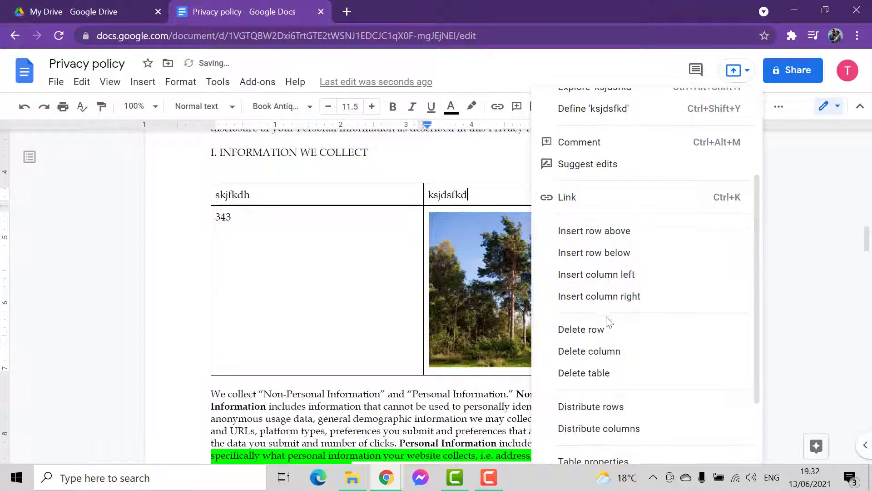
{"action": "left_click", "coordinate": [604, 295]}
{"action": "right_click", "coordinate": [525, 198]}
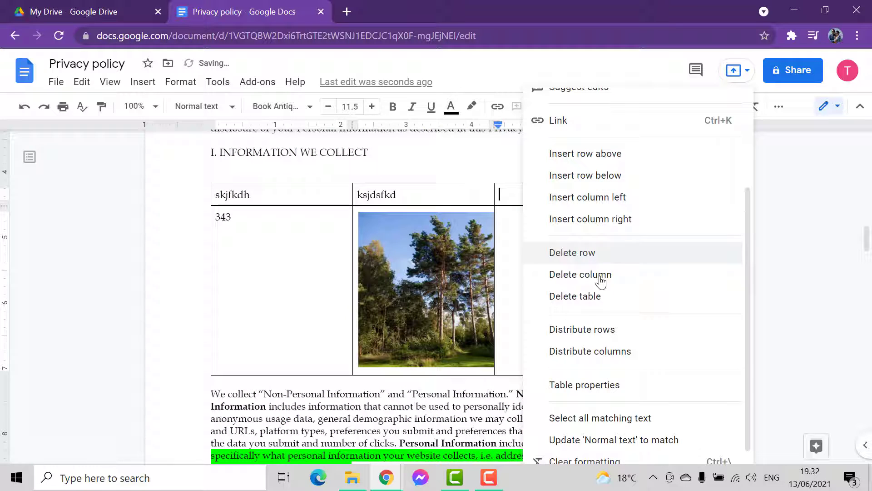
{"action": "left_click", "coordinate": [596, 351]}
{"action": "right_click", "coordinate": [526, 189]}
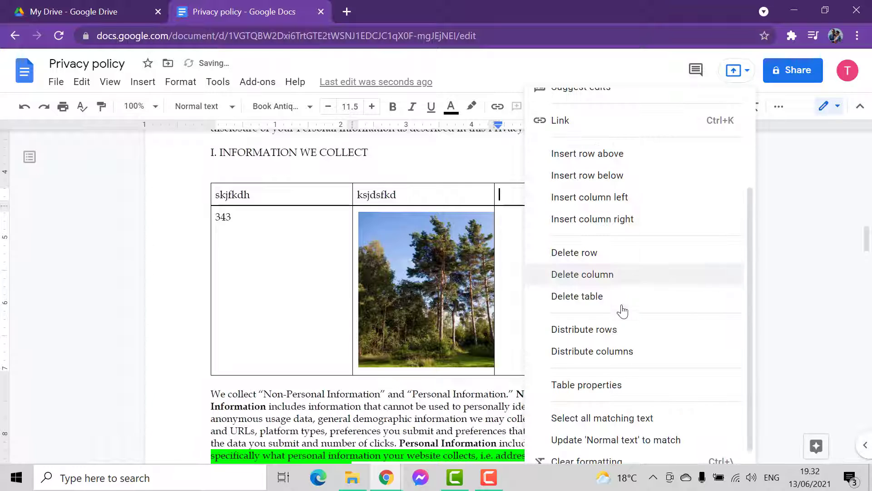
{"action": "left_click", "coordinate": [605, 220]}
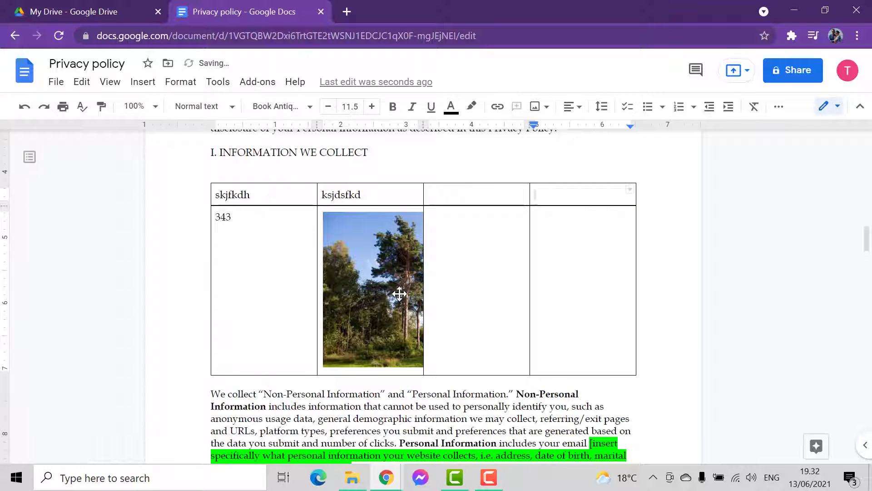
Step: Insert two empty rows below the table row that starts with 343
{"action": "scroll", "coordinate": [286, 282], "scroll_direction": "down", "scroll_amount": 2}
{"action": "right_click", "coordinate": [280, 252]}
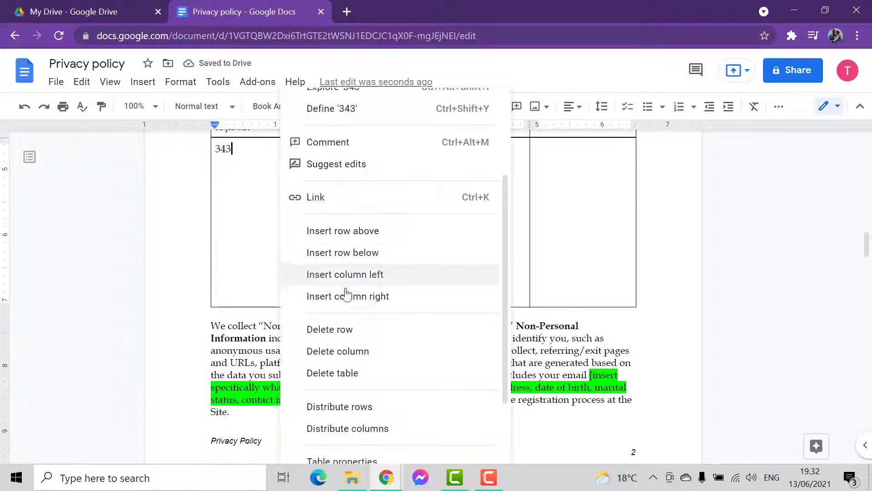
{"action": "scroll", "coordinate": [364, 289], "scroll_direction": "down", "scroll_amount": 1}
{"action": "scroll", "coordinate": [380, 280], "scroll_direction": "up", "scroll_amount": 2}
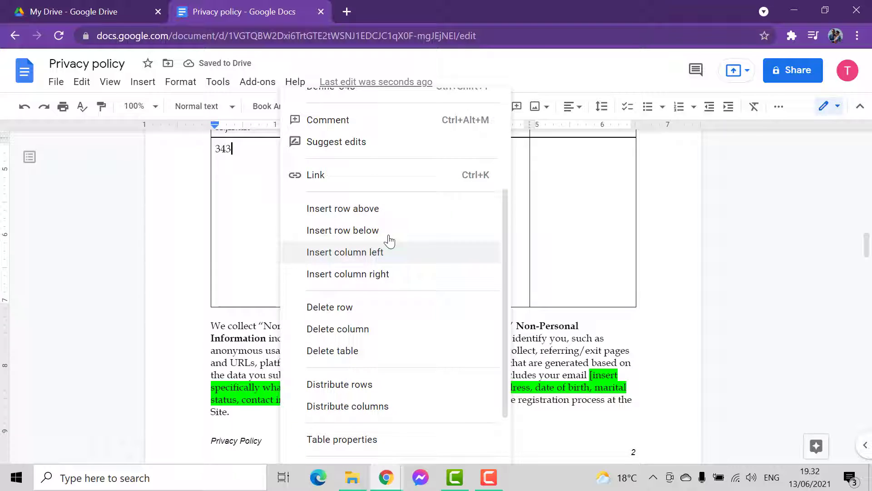
{"action": "left_click", "coordinate": [377, 242]}
{"action": "scroll", "coordinate": [491, 312], "scroll_direction": "down", "scroll_amount": 1}
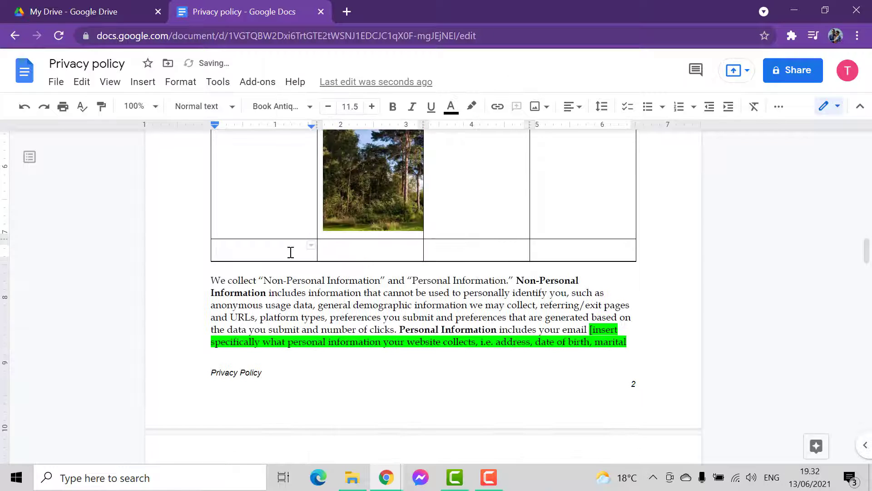
{"action": "right_click", "coordinate": [290, 251]}
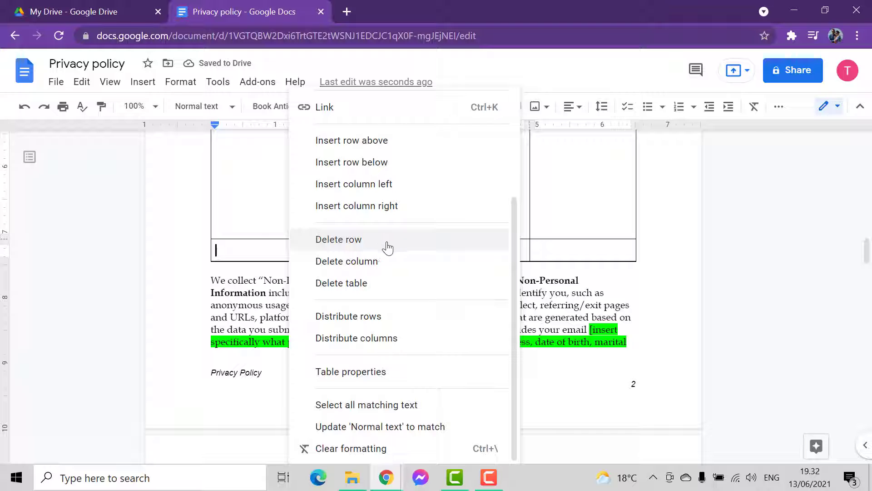
{"action": "left_click", "coordinate": [384, 164]}
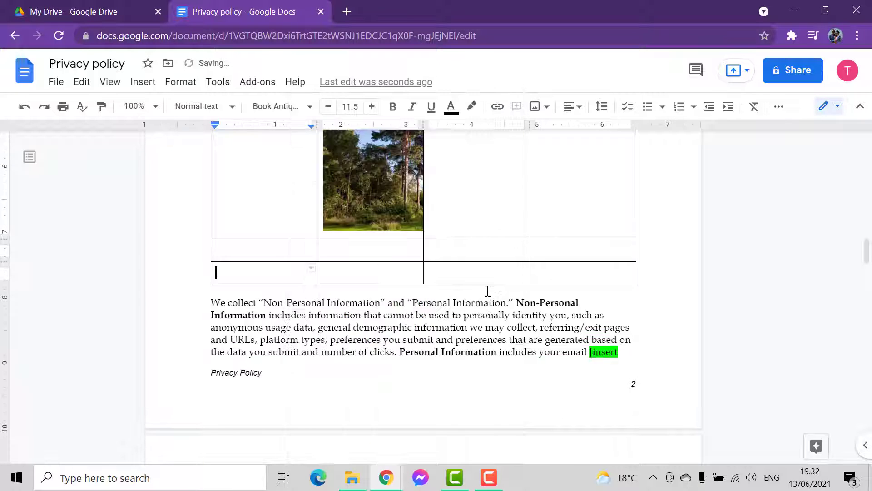
{"action": "scroll", "coordinate": [490, 301], "scroll_direction": "up", "scroll_amount": 2}
{"action": "scroll", "coordinate": [492, 305], "scroll_direction": "down", "scroll_amount": 2}
{"action": "scroll", "coordinate": [454, 293], "scroll_direction": "up", "scroll_amount": 2}
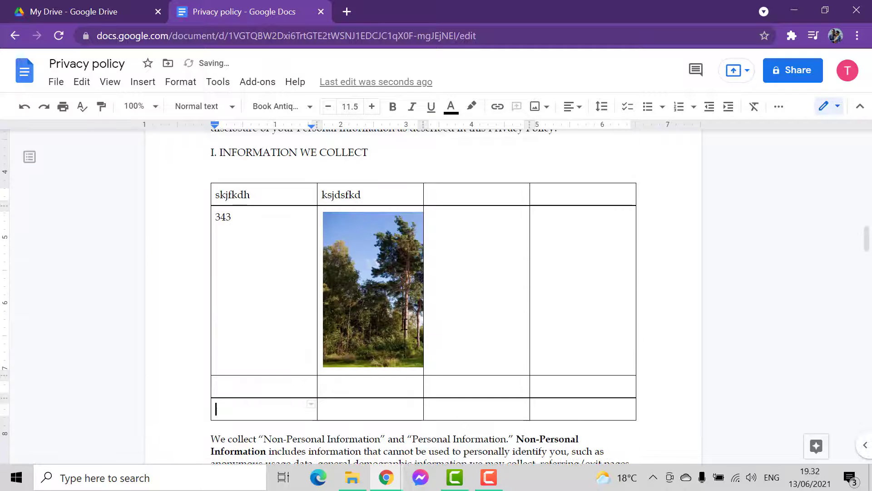
{"action": "scroll", "coordinate": [405, 324], "scroll_direction": "down", "scroll_amount": 3}
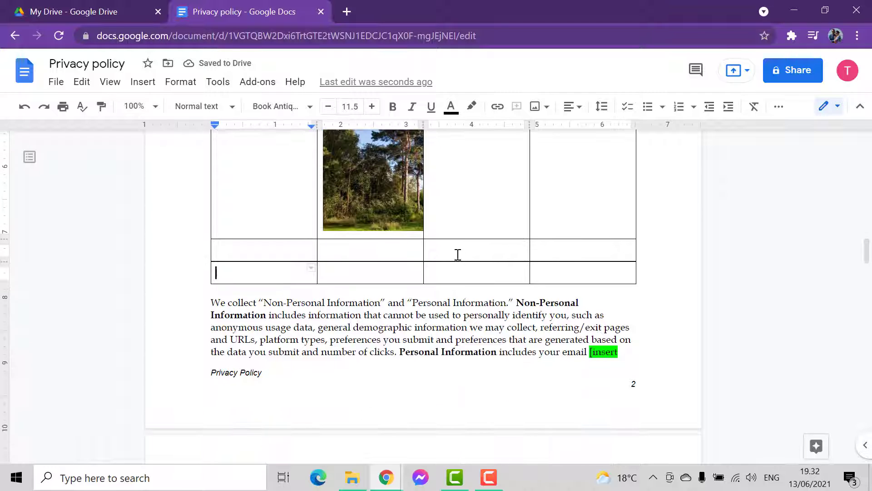
{"action": "scroll", "coordinate": [477, 257], "scroll_direction": "up", "scroll_amount": 2}
{"action": "left_click", "coordinate": [377, 241]}
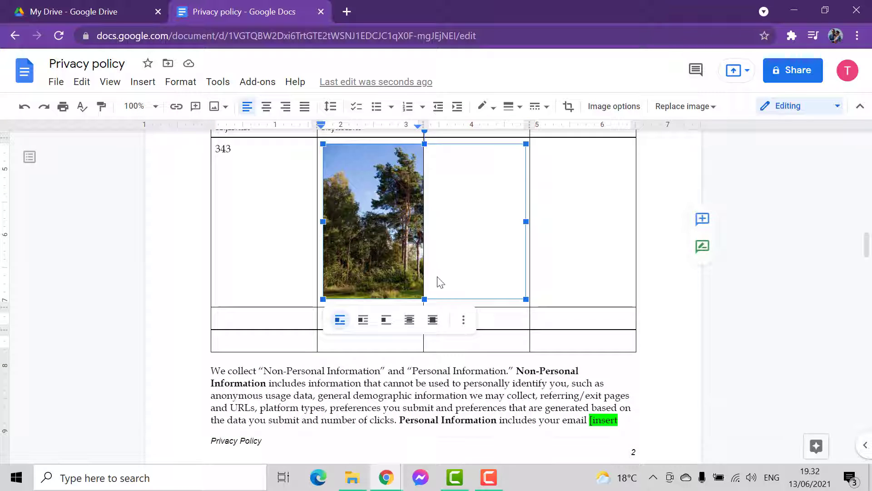
Step: Search the web for "street" images and insert the photo of the lamplit alley at dusk into the third cell of the table's third row
{"action": "scroll", "coordinate": [441, 282], "scroll_direction": "down", "scroll_amount": 2}
{"action": "left_click", "coordinate": [508, 250]}
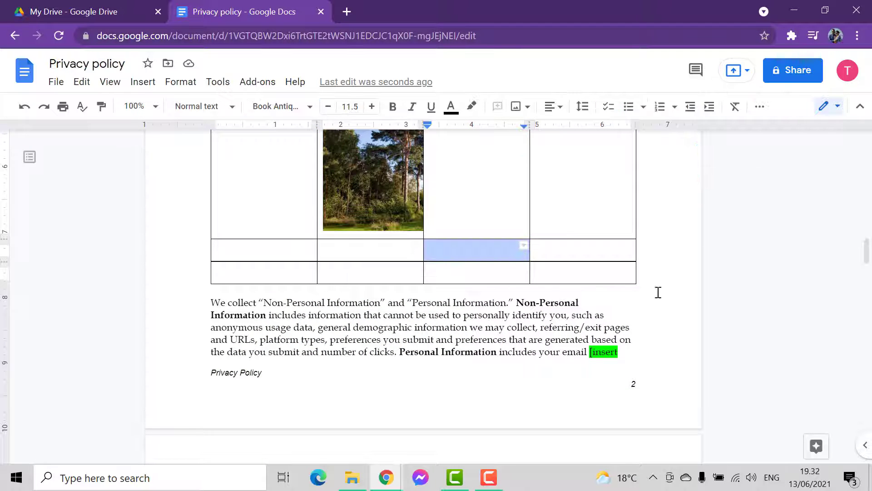
{"action": "left_click", "coordinate": [142, 82]}
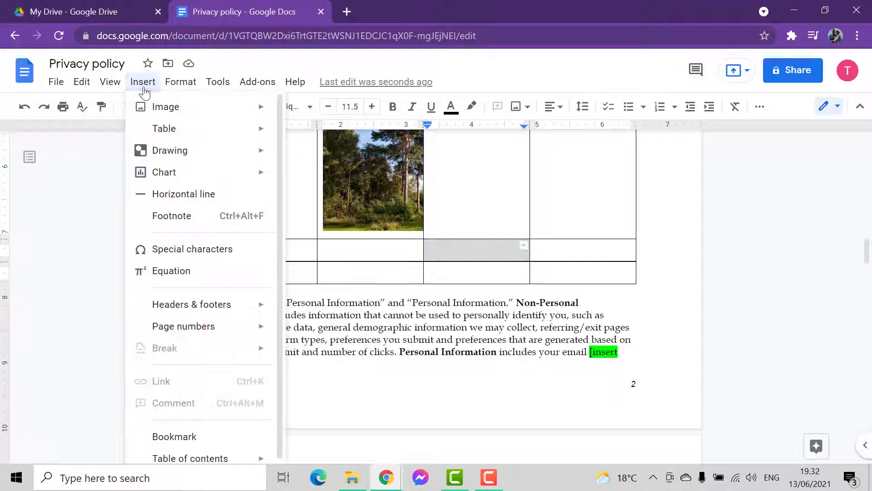
{"action": "mouse_move", "coordinate": [209, 112]}
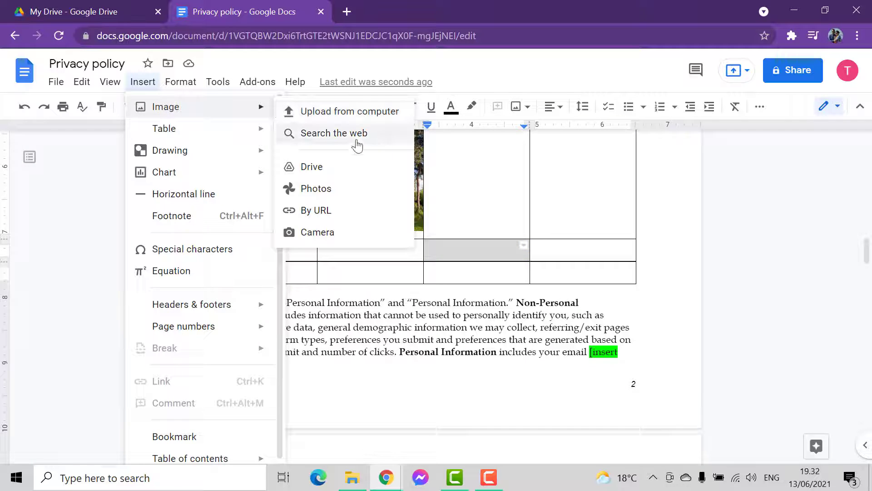
{"action": "left_click", "coordinate": [355, 134]}
{"action": "left_click", "coordinate": [729, 114]}
{"action": "left_click_drag", "start_coordinate": [729, 115], "coordinate": [676, 113]}
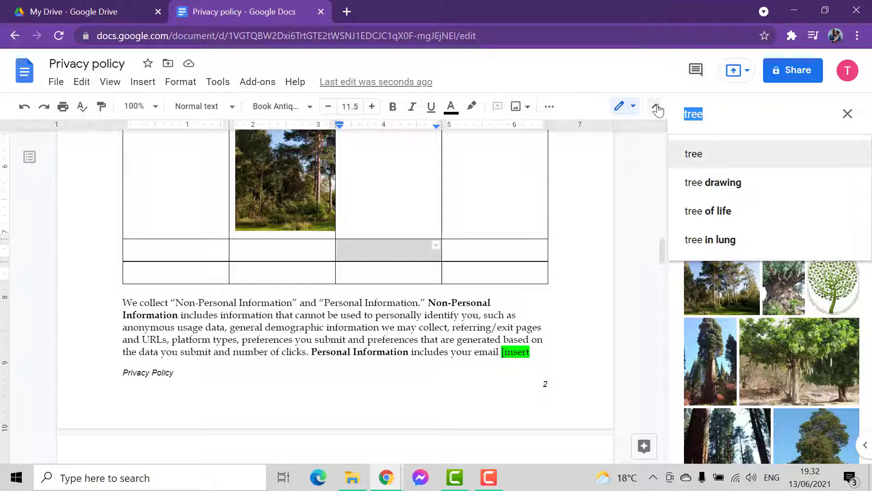
{"action": "key", "text": "BackSpace"}
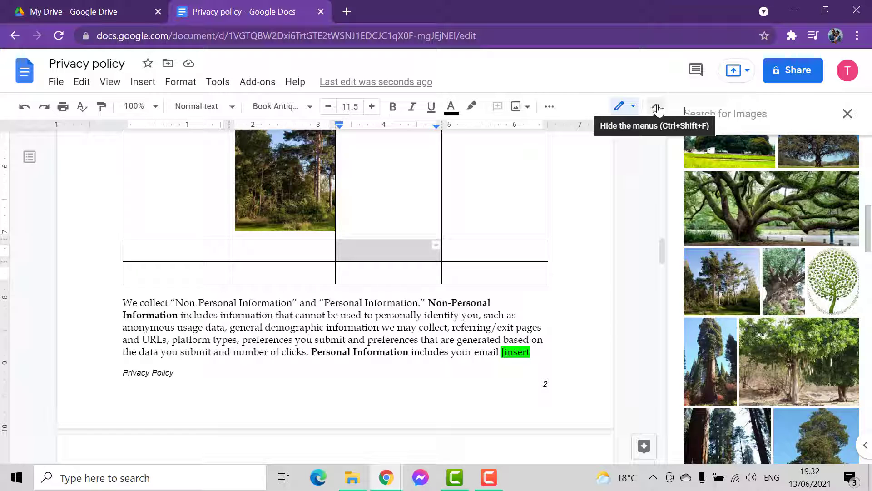
{"action": "type", "text": "street"}
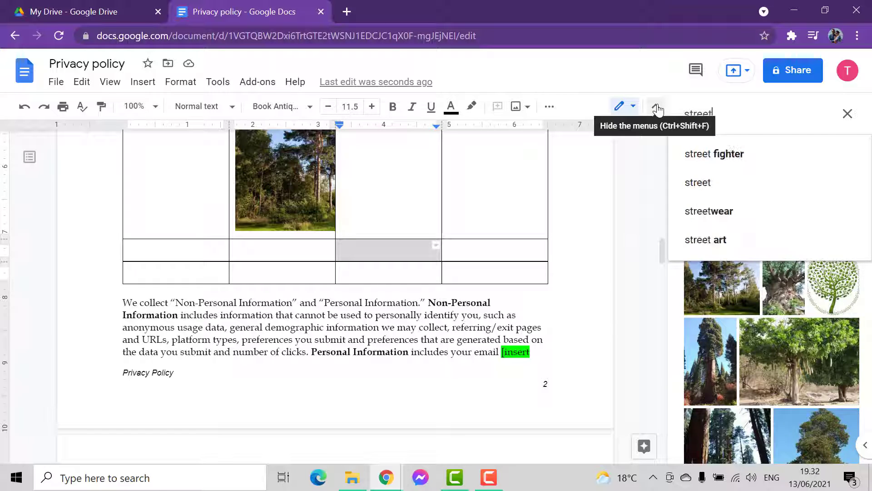
{"action": "key", "text": "Return"}
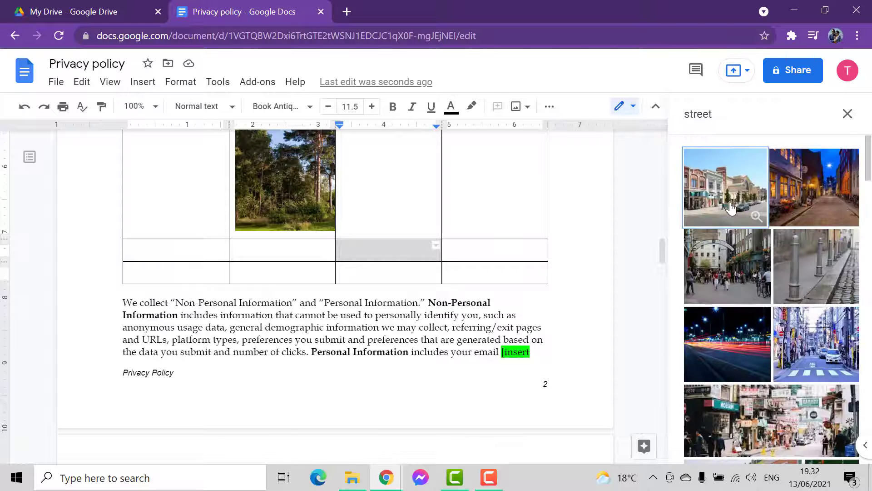
{"action": "left_click", "coordinate": [805, 202]}
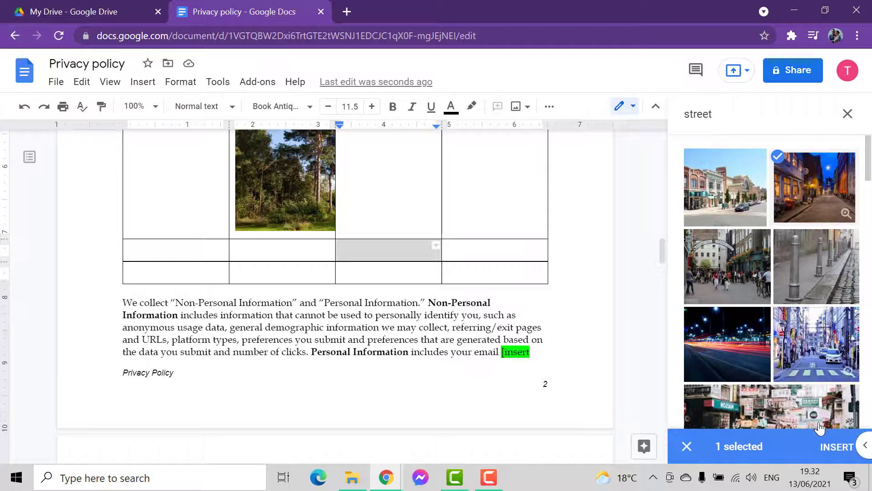
{"action": "left_click", "coordinate": [833, 447]}
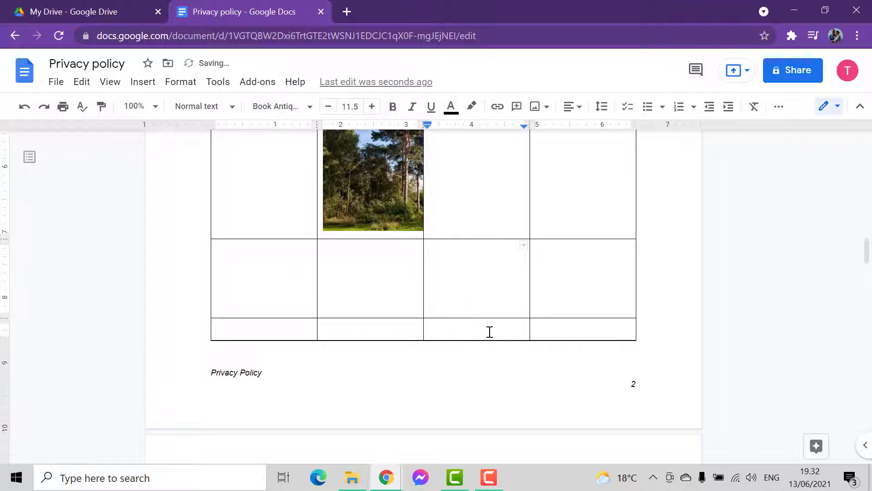
Step: Shrink the pine tree photo proportionally to fit inside its cell, and slightly enlarge the street photo to the edge of its column
{"action": "scroll", "coordinate": [475, 303], "scroll_direction": "up", "scroll_amount": 2}
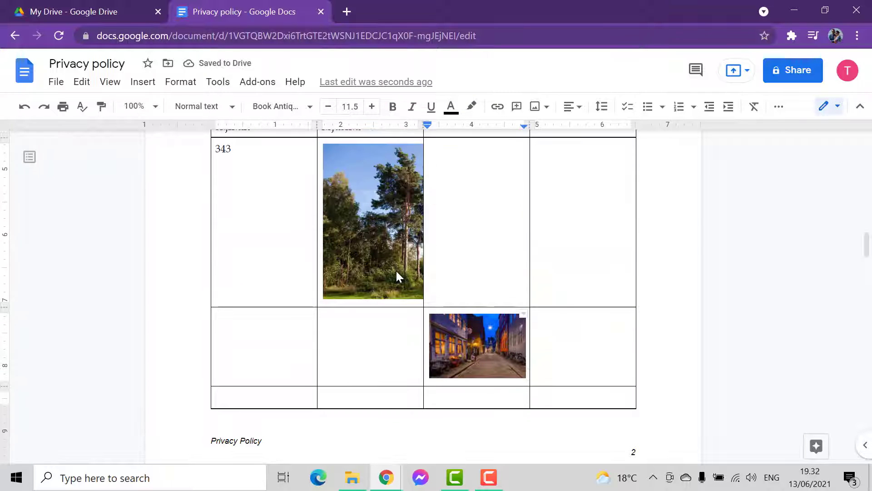
{"action": "left_click", "coordinate": [417, 292]}
{"action": "left_click_drag", "start_coordinate": [424, 299], "coordinate": [424, 300]}
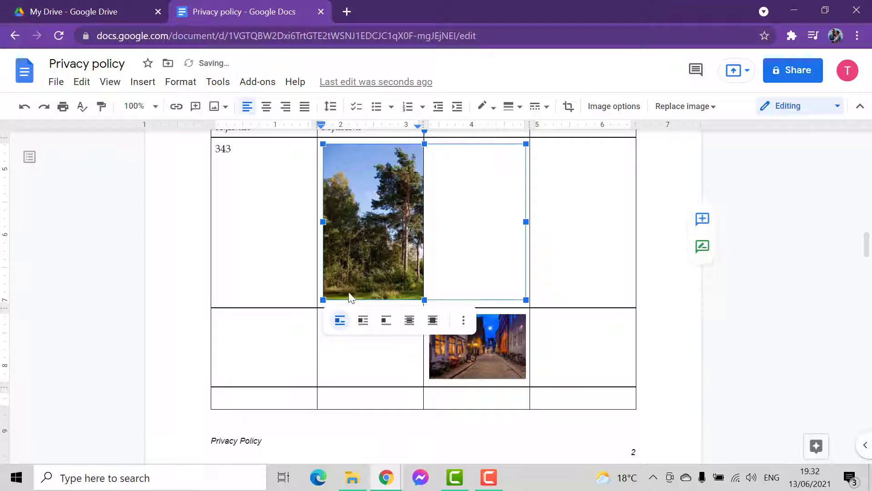
{"action": "left_click_drag", "start_coordinate": [322, 299], "coordinate": [373, 247]}
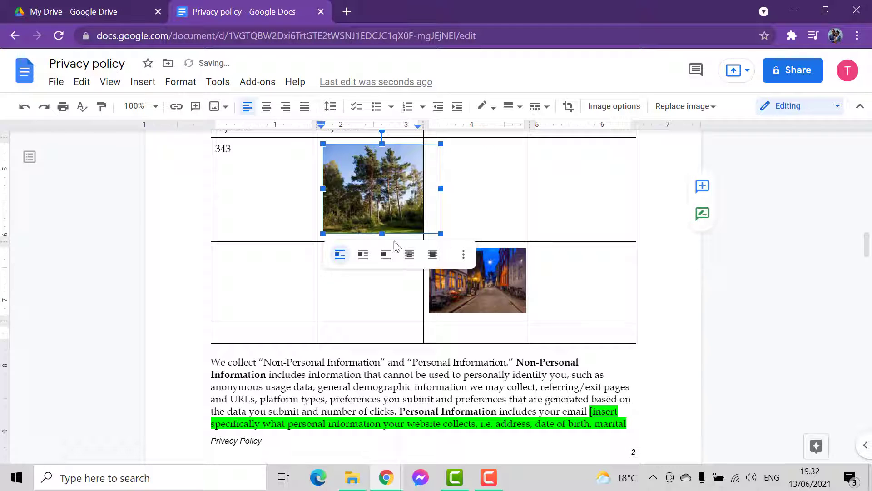
{"action": "left_click_drag", "start_coordinate": [322, 234], "coordinate": [338, 198]}
{"action": "left_click", "coordinate": [500, 245]}
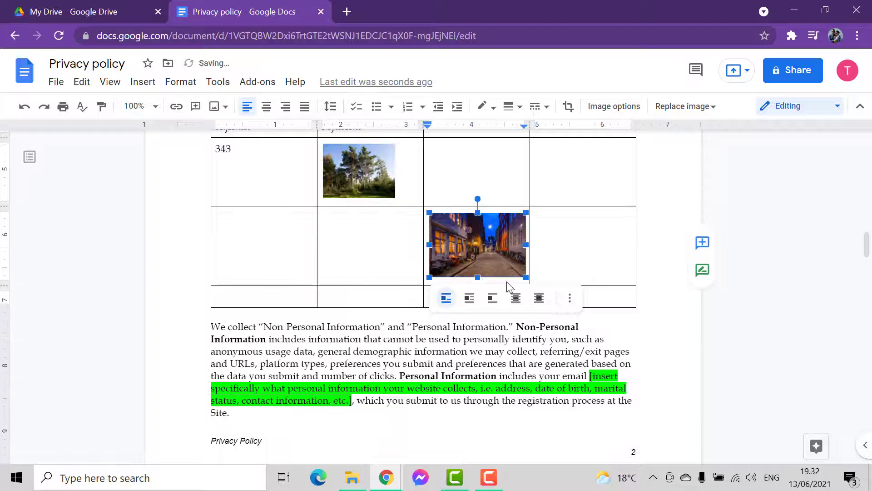
{"action": "mouse_move", "coordinate": [516, 271]}
{"action": "left_mouse_down"}
{"action": "mouse_move", "coordinate": [491, 253]}
{"action": "mouse_move", "coordinate": [530, 279]}
{"action": "left_mouse_up"}
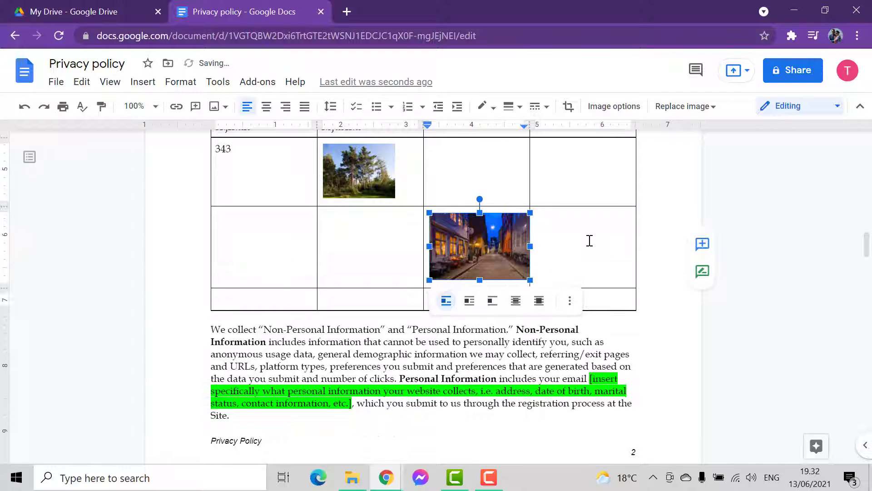
Step: Search the web for "tea cup" images to insert into the last cell of the table's fourth row
{"action": "left_click", "coordinate": [588, 241]}
{"action": "double_click", "coordinate": [574, 300]}
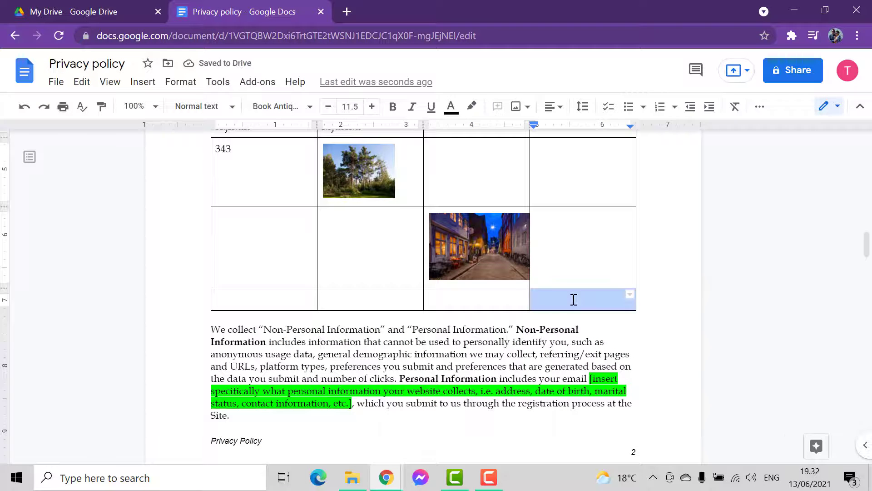
{"action": "left_click", "coordinate": [574, 300]}
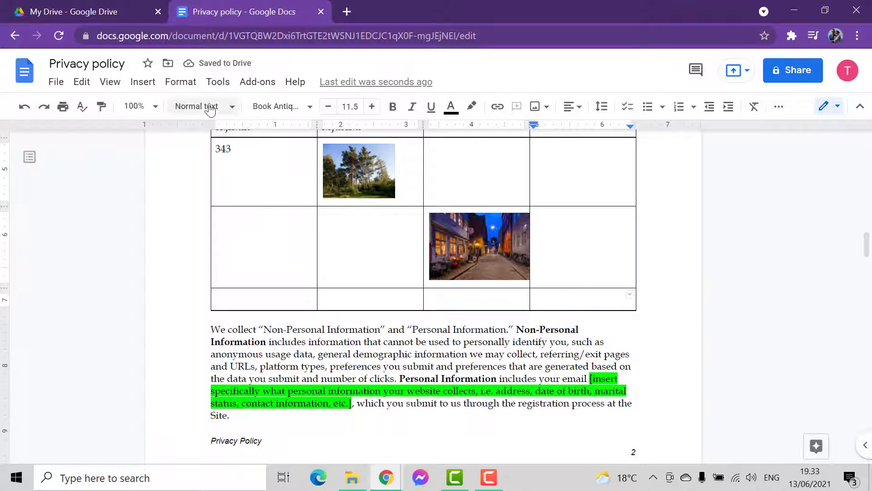
{"action": "left_click", "coordinate": [143, 82]}
{"action": "mouse_move", "coordinate": [175, 112]}
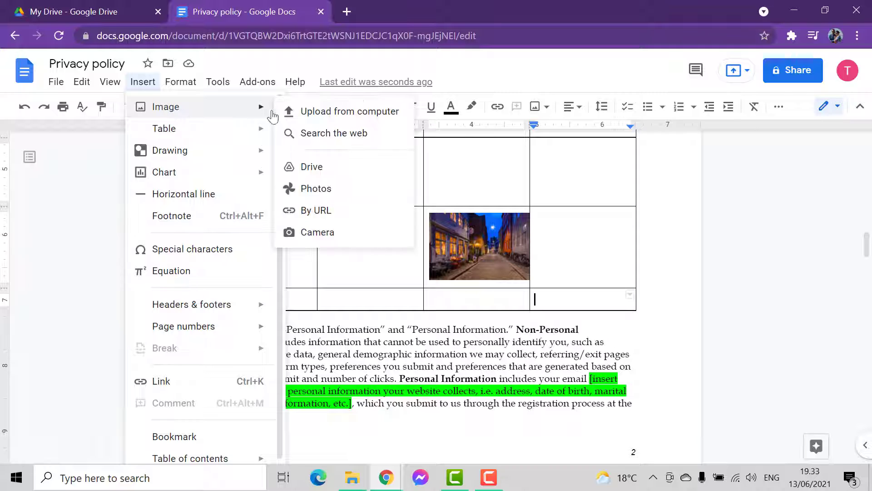
{"action": "left_click", "coordinate": [341, 142]}
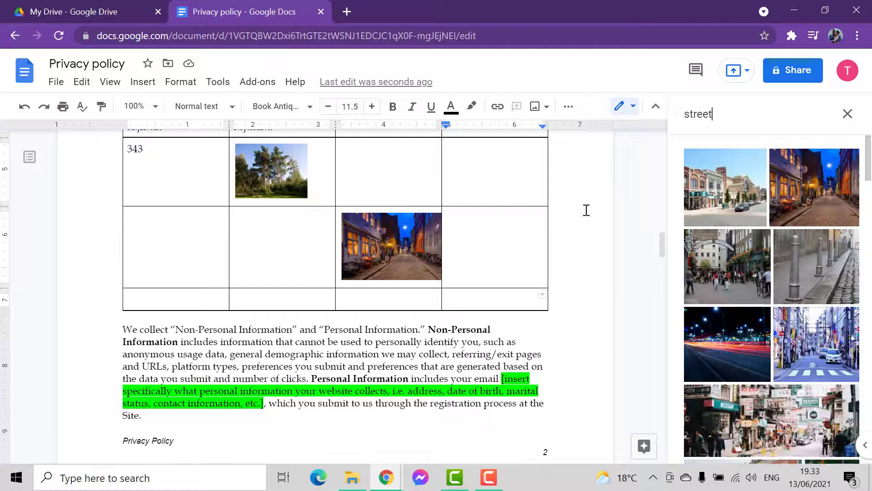
{"action": "double_click", "coordinate": [662, 109]}
{"action": "type", "text": "tea cu"}
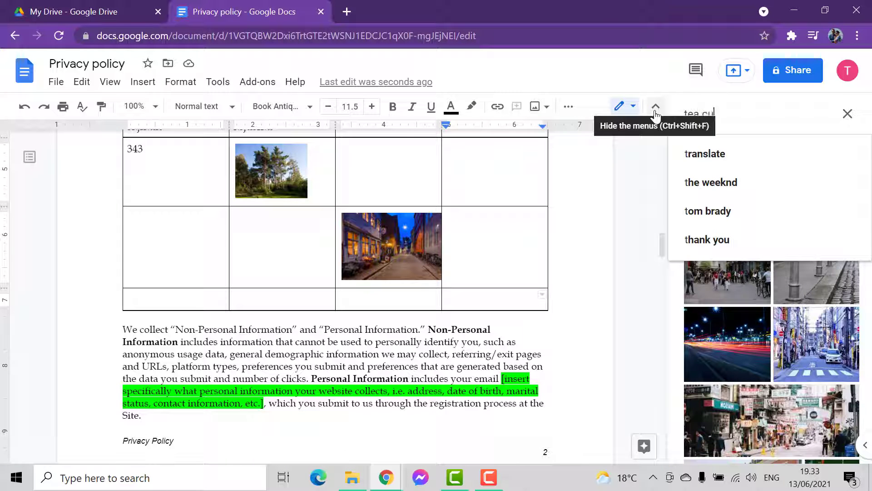
{"action": "type", "text": "p"}
{"action": "key", "text": "Return"}
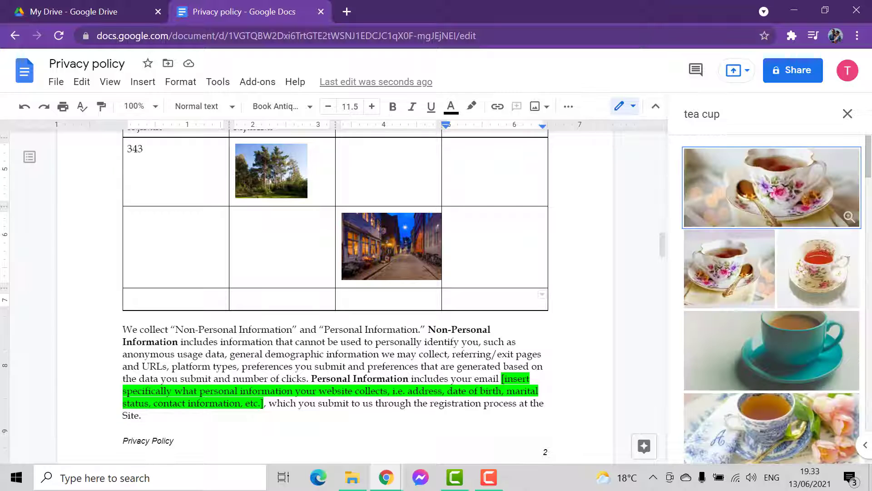
Step: Insert the photo of the floral cup with red tea on a white background into the last cell of the table's fourth row
{"action": "left_click", "coordinate": [818, 268]}
{"action": "left_click", "coordinate": [838, 445]}
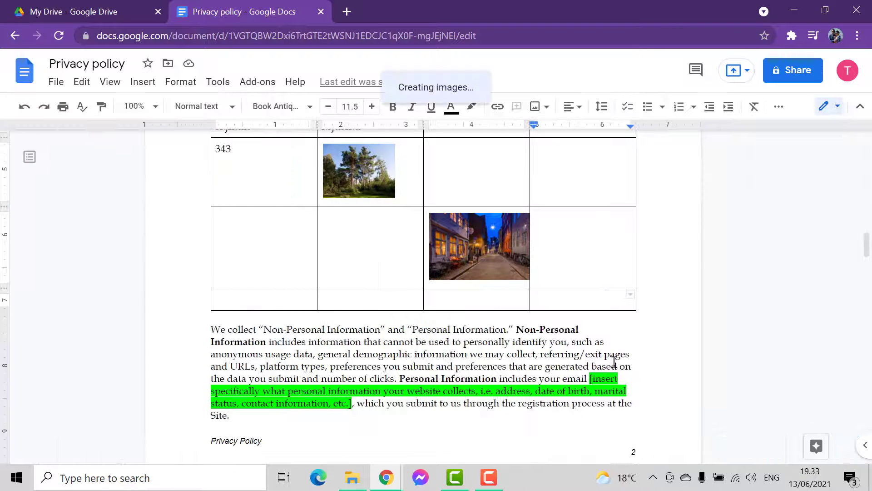
{"action": "scroll", "coordinate": [662, 354], "scroll_direction": "up", "scroll_amount": 3}
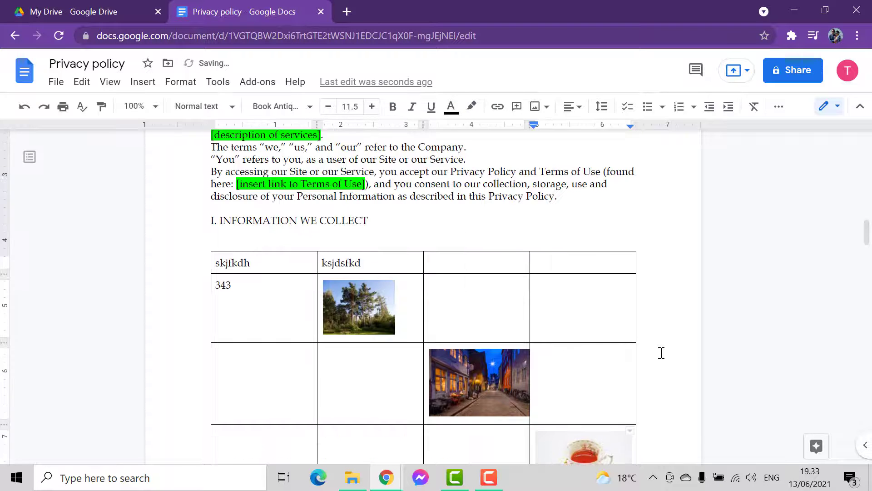
{"action": "scroll", "coordinate": [661, 353], "scroll_direction": "down", "scroll_amount": 4}
{"action": "scroll", "coordinate": [661, 353], "scroll_direction": "up", "scroll_amount": 2}
{"action": "scroll", "coordinate": [662, 352], "scroll_direction": "down", "scroll_amount": 1}
{"action": "scroll", "coordinate": [662, 353], "scroll_direction": "up", "scroll_amount": 1}
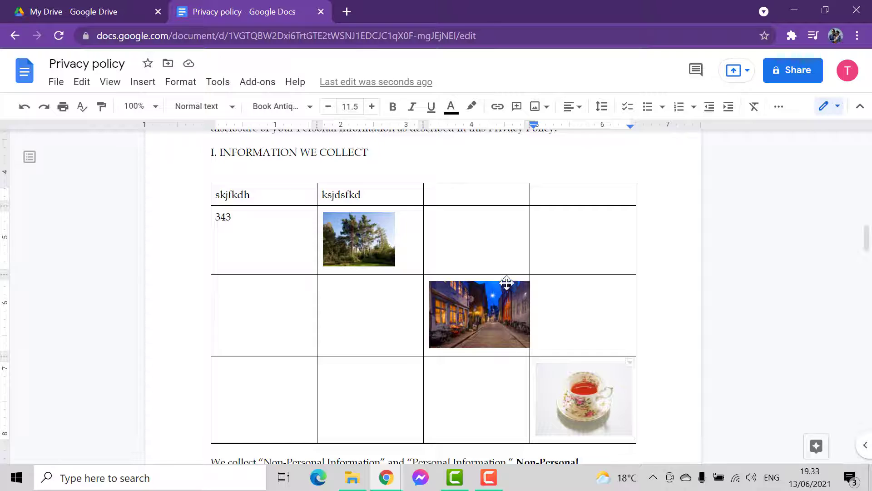
Step: Copy the fragment "ou con" from the paragraph above the table into the third and fourth cells of the table's second row
{"action": "scroll", "coordinate": [506, 286], "scroll_direction": "up", "scroll_amount": 1}
{"action": "left_click", "coordinate": [490, 322]}
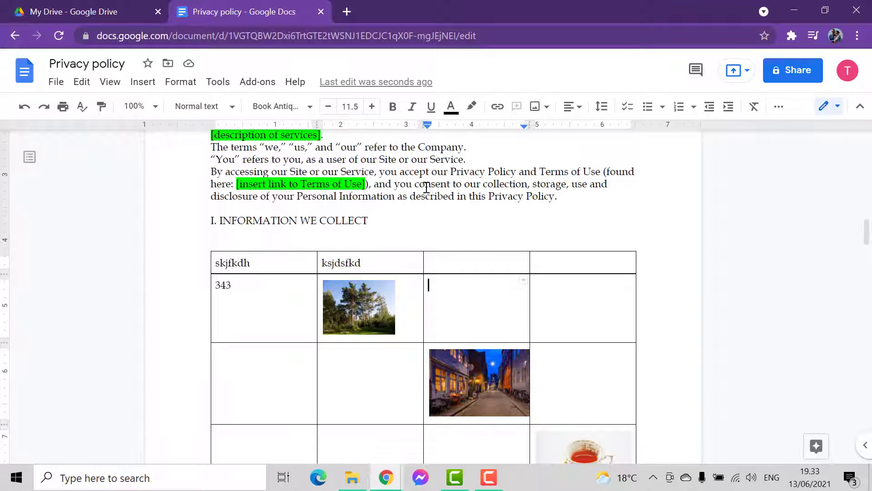
{"action": "left_click_drag", "start_coordinate": [428, 187], "coordinate": [403, 182]}
{"action": "key", "text": "ctrl+c"}
{"action": "left_click", "coordinate": [489, 296]}
{"action": "key", "text": "ctrl+v"}
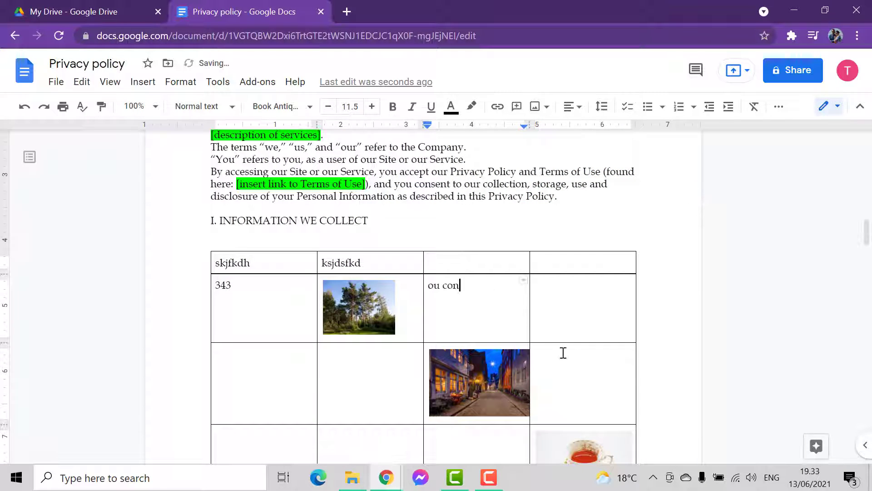
{"action": "left_click", "coordinate": [581, 320]}
{"action": "key", "text": "ctrl+v"}
Step: Replace the text in the second row's third cell with a copy of the passage from "r our Service." to "consent to ou"
{"action": "left_click_drag", "start_coordinate": [478, 184], "coordinate": [412, 169]}
{"action": "left_click_drag", "start_coordinate": [467, 297], "coordinate": [508, 341]}
{"action": "left_click", "coordinate": [444, 306]}
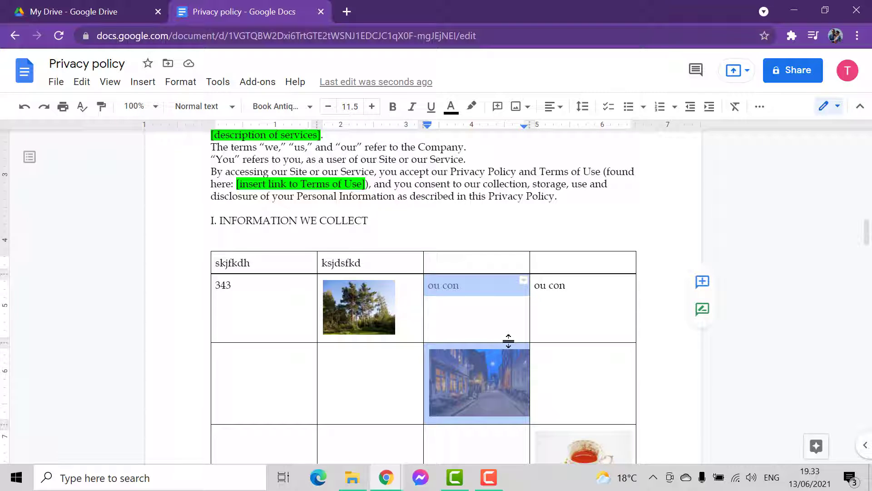
{"action": "left_click", "coordinate": [472, 303]}
{"action": "key", "text": "BackSpace"}
{"action": "key", "text": "BackSpace"}
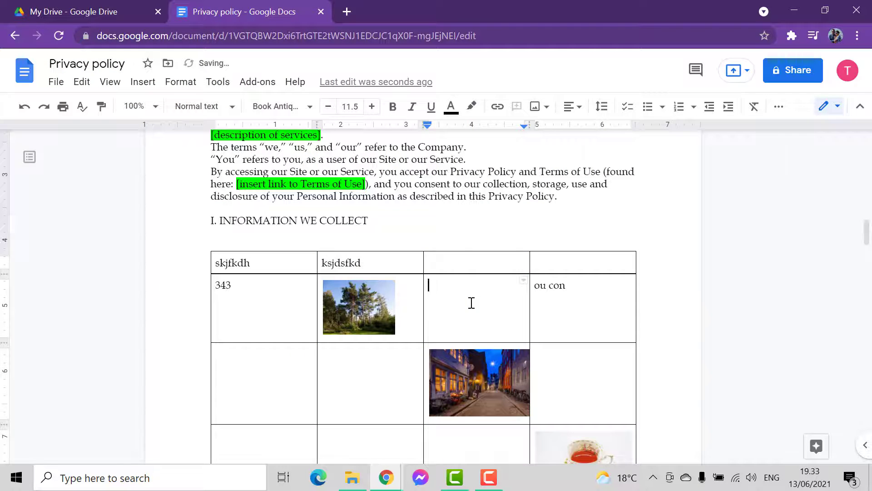
{"action": "type", "text": "r our Service. By accessing our Site or our Service, you accept our Privacy Policy and Terms of Use (found here: [insert link to Terms of Use]), and you consent to ou"}
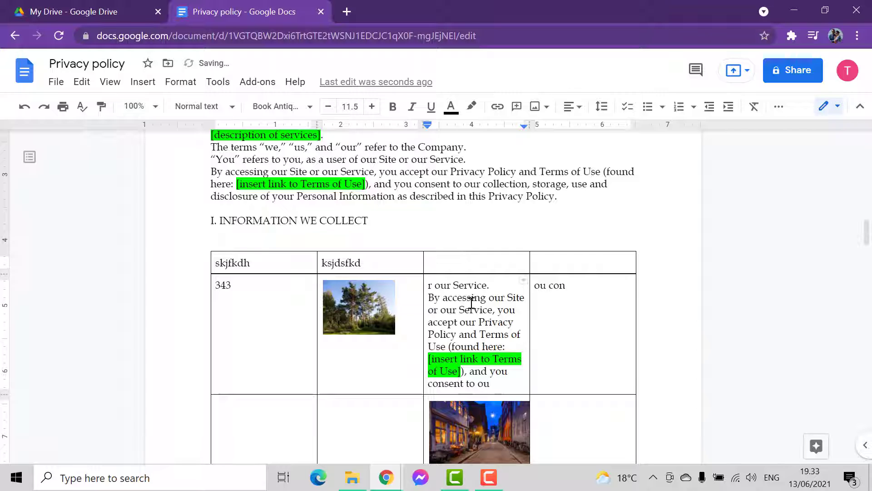
Step: Replace the text in the second row's fourth cell with the same copied "r our Service." passage
{"action": "left_click_drag", "start_coordinate": [537, 287], "coordinate": [580, 298]}
{"action": "key", "text": "BackSpace"}
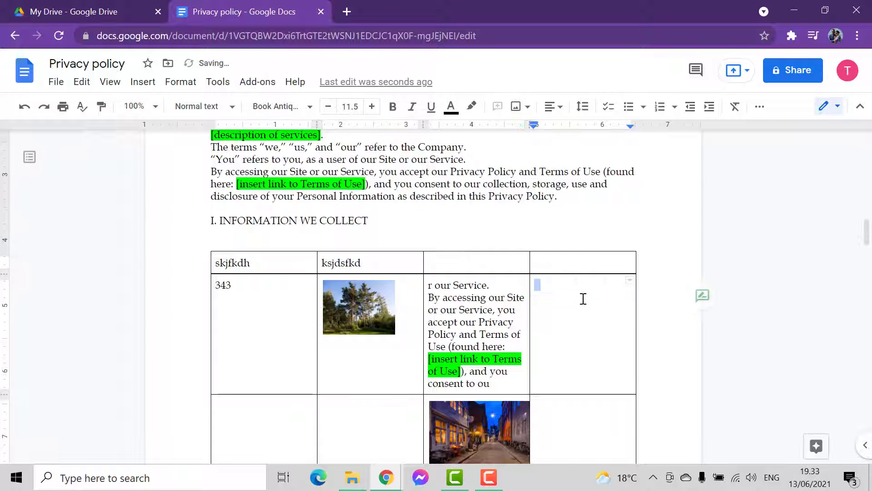
{"action": "key", "text": "ctrl+z"}
{"action": "key", "text": "ctrl+c"}
{"action": "left_click", "coordinate": [278, 317]}
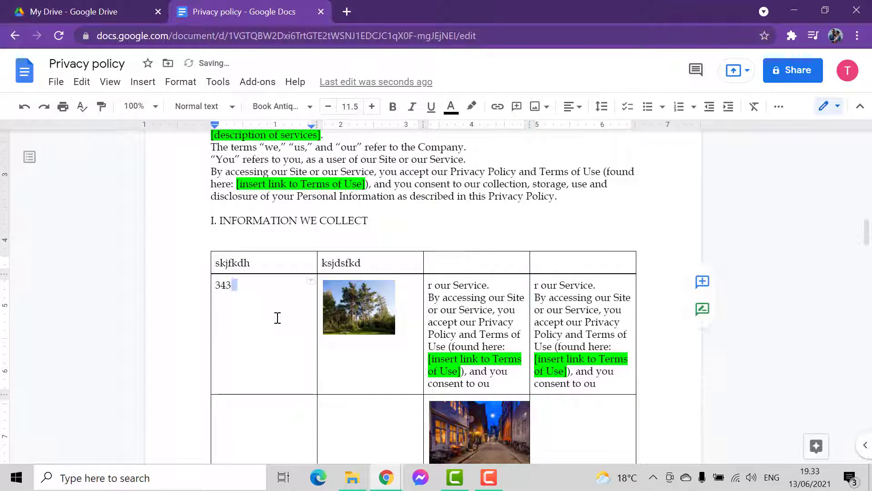
Step: Paste the copied "r our Service." passage into the second and first cells of the table's third row
{"action": "scroll", "coordinate": [278, 318], "scroll_direction": "down", "scroll_amount": 6}
{"action": "scroll", "coordinate": [418, 270], "scroll_direction": "up", "scroll_amount": 3}
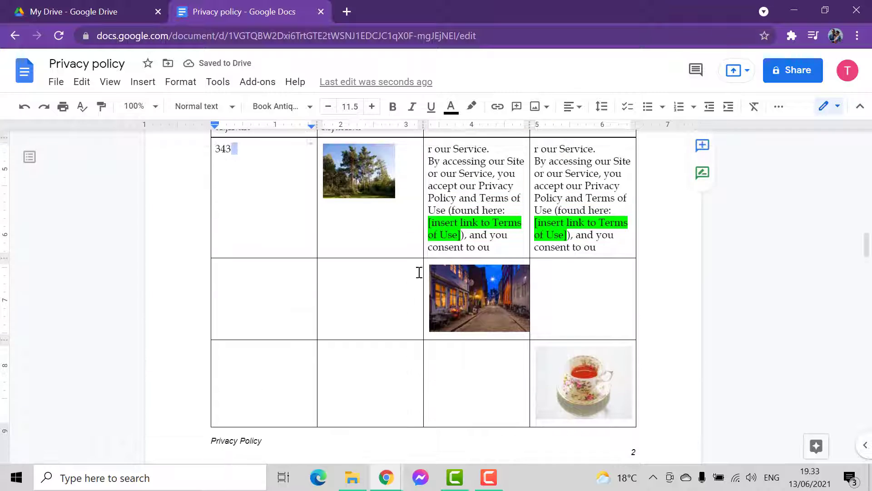
{"action": "scroll", "coordinate": [517, 340], "scroll_direction": "up", "scroll_amount": 3}
{"action": "scroll", "coordinate": [362, 312], "scroll_direction": "down", "scroll_amount": 3}
{"action": "left_click", "coordinate": [362, 313]}
{"action": "key", "text": "ctrl+v"}
{"action": "scroll", "coordinate": [301, 257], "scroll_direction": "down", "scroll_amount": 3}
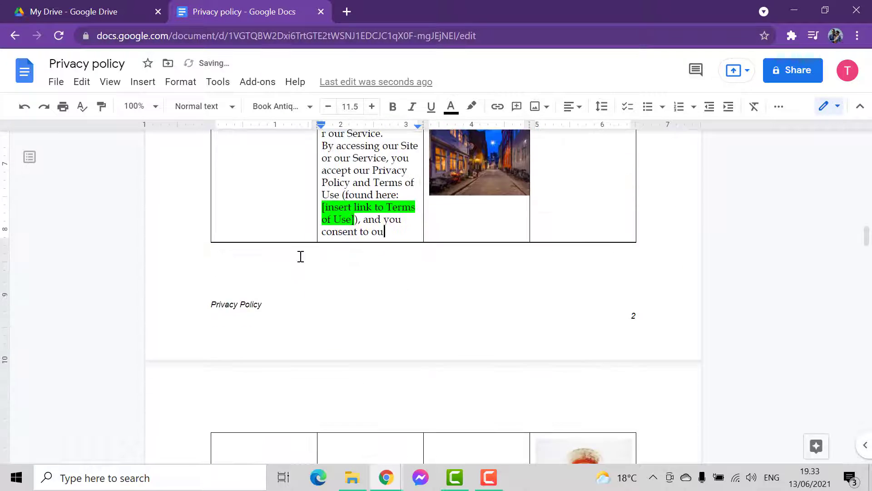
{"action": "left_click", "coordinate": [258, 194]}
{"action": "key", "text": "ctrl+v"}
{"action": "scroll", "coordinate": [341, 288], "scroll_direction": "up", "scroll_amount": 3}
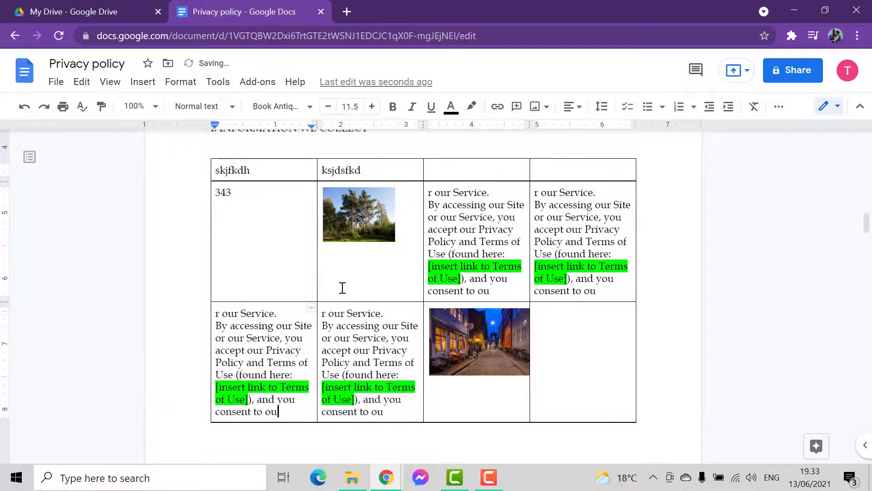
{"action": "left_click", "coordinate": [576, 336]}
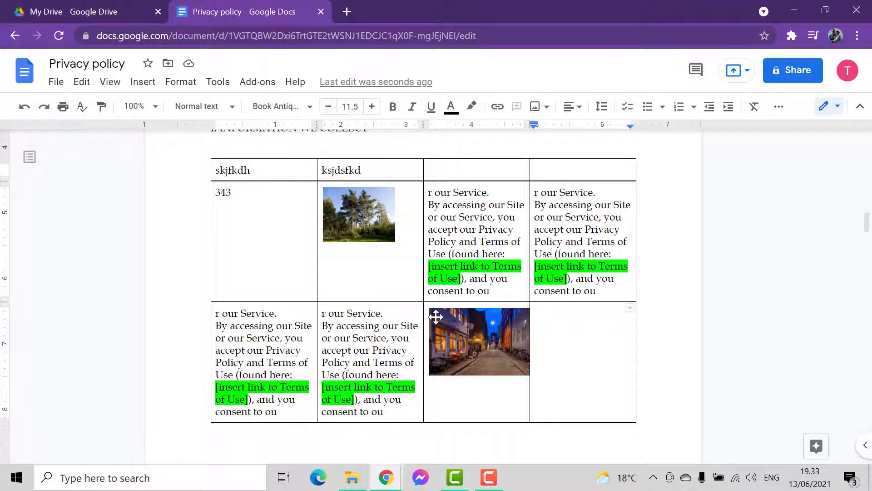
{"action": "scroll", "coordinate": [434, 313], "scroll_direction": "up", "scroll_amount": 6}
{"action": "scroll", "coordinate": [436, 303], "scroll_direction": "down", "scroll_amount": 4}
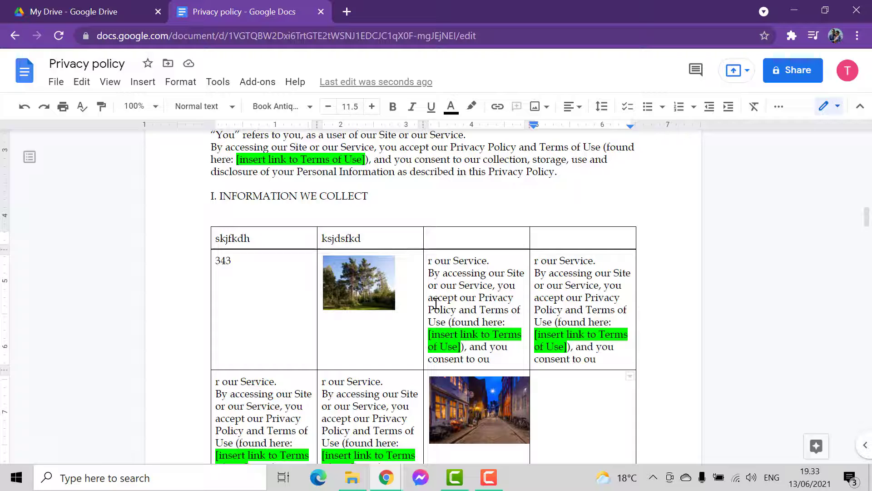
{"action": "scroll", "coordinate": [436, 303], "scroll_direction": "down", "scroll_amount": 5}
{"action": "scroll", "coordinate": [474, 257], "scroll_direction": "up", "scroll_amount": 4}
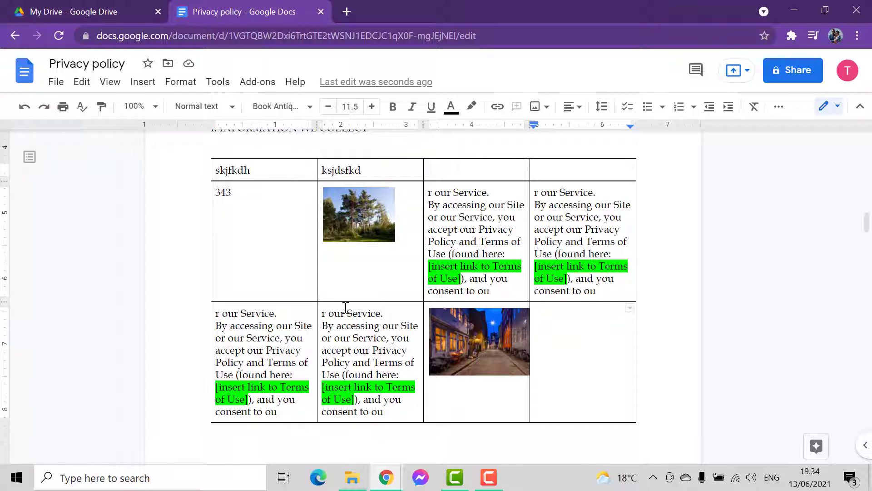
Step: Clear the text 343 and skjfkdh from the first column's top two cells
{"action": "left_click", "coordinate": [210, 189]}
{"action": "key", "text": "BackSpace"}
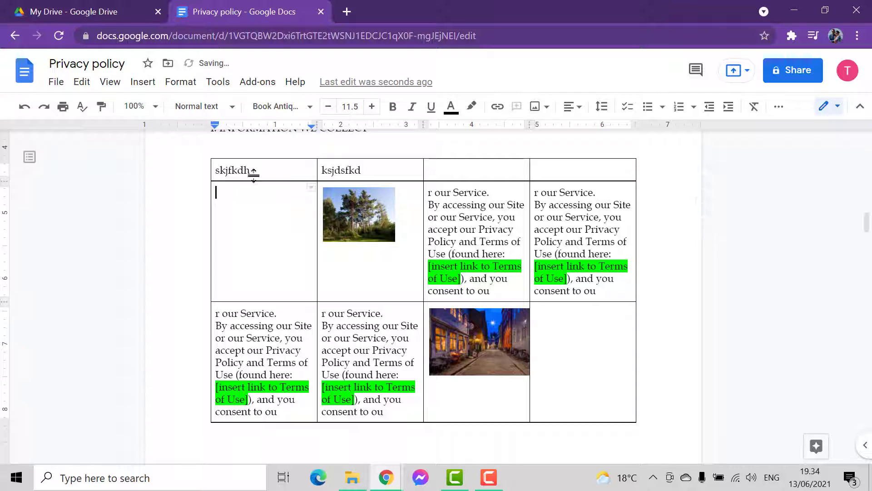
{"action": "left_click_drag", "start_coordinate": [255, 170], "coordinate": [217, 169]}
{"action": "key", "text": "BackSpace"}
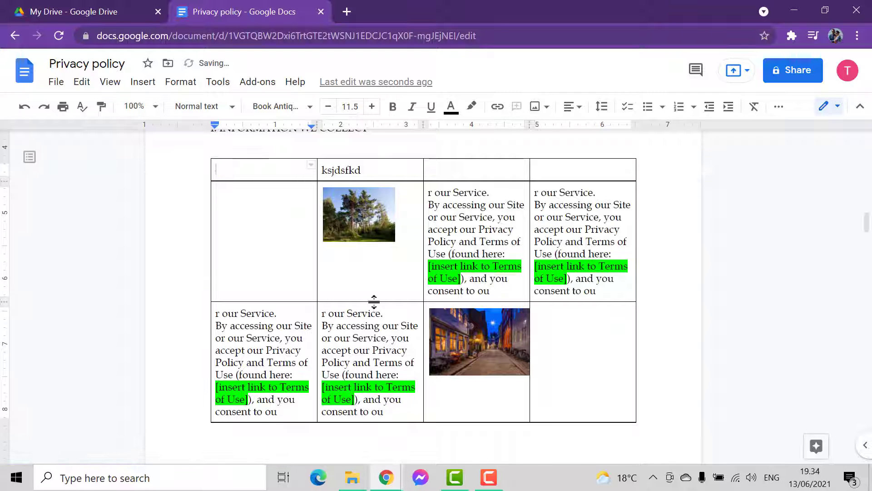
Step: Enter "dfdfd" and "dfddf" in the third and fourth cells of the table's first row
{"action": "scroll", "coordinate": [374, 247], "scroll_direction": "up", "scroll_amount": 2}
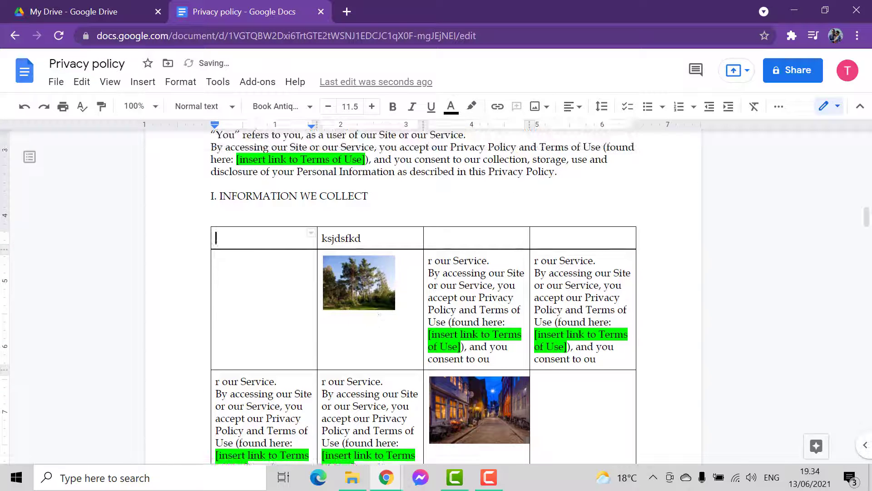
{"action": "left_click", "coordinate": [444, 239]}
{"action": "type", "text": "dfdfd"}
{"action": "left_click", "coordinate": [579, 236]}
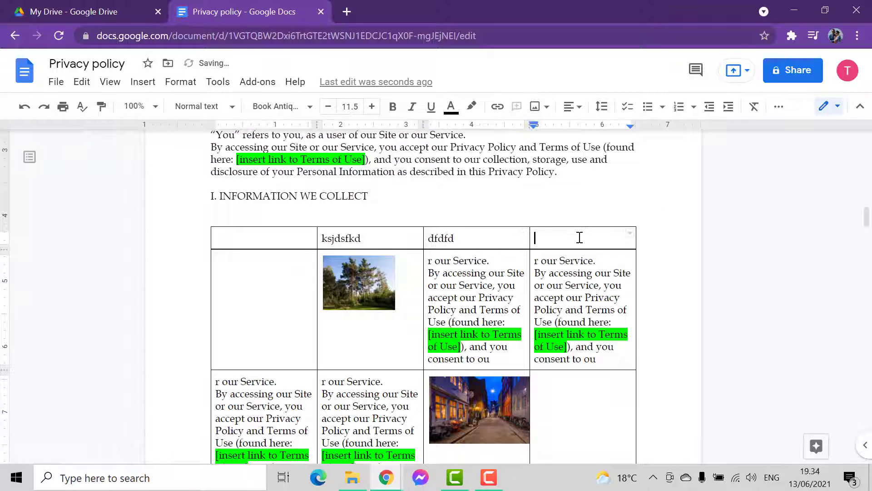
{"action": "type", "text": "dfddf"}
{"action": "scroll", "coordinate": [579, 238], "scroll_direction": "down", "scroll_amount": 2}
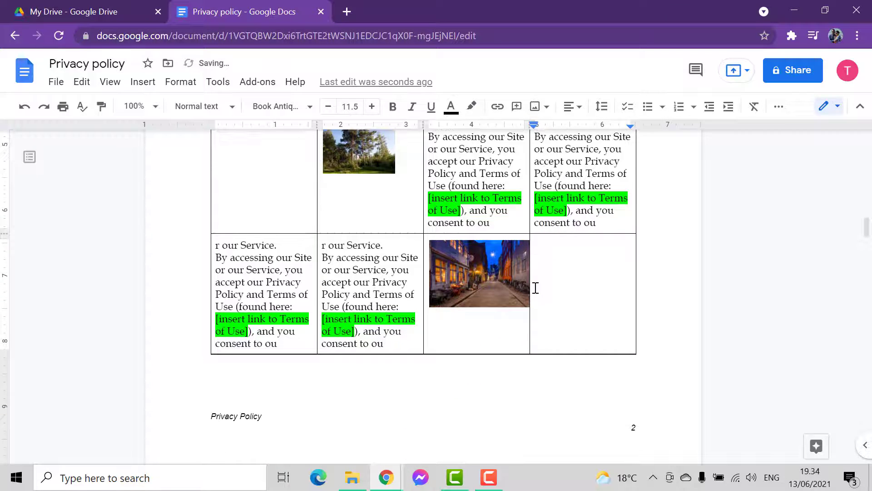
Step: Look over the table's header row, pasted text cells, inserted photos and borders
{"action": "scroll", "coordinate": [535, 284], "scroll_direction": "up", "scroll_amount": 4}
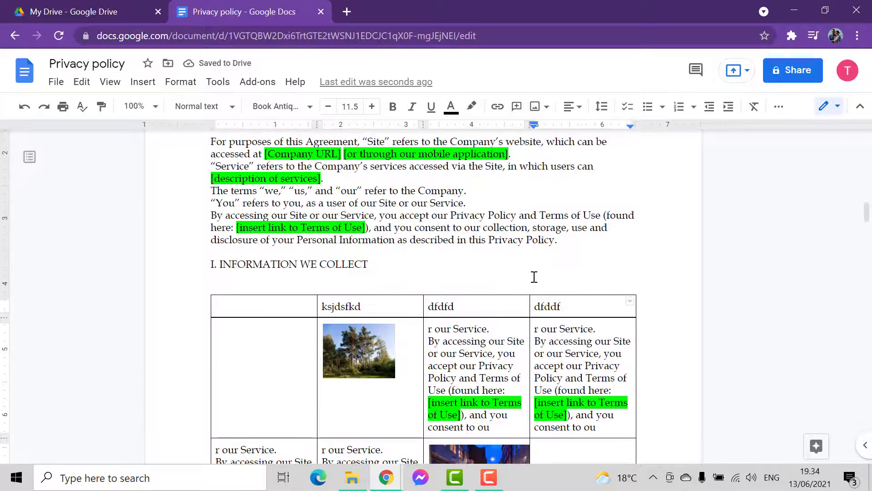
{"action": "scroll", "coordinate": [534, 277], "scroll_direction": "down", "scroll_amount": 3}
{"action": "scroll", "coordinate": [357, 308], "scroll_direction": "up", "scroll_amount": 2}
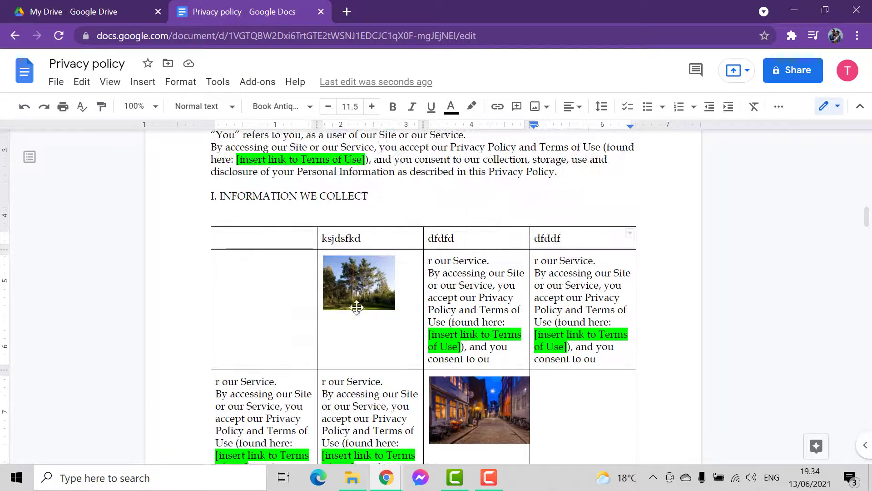
{"action": "scroll", "coordinate": [528, 321], "scroll_direction": "down", "scroll_amount": 4}
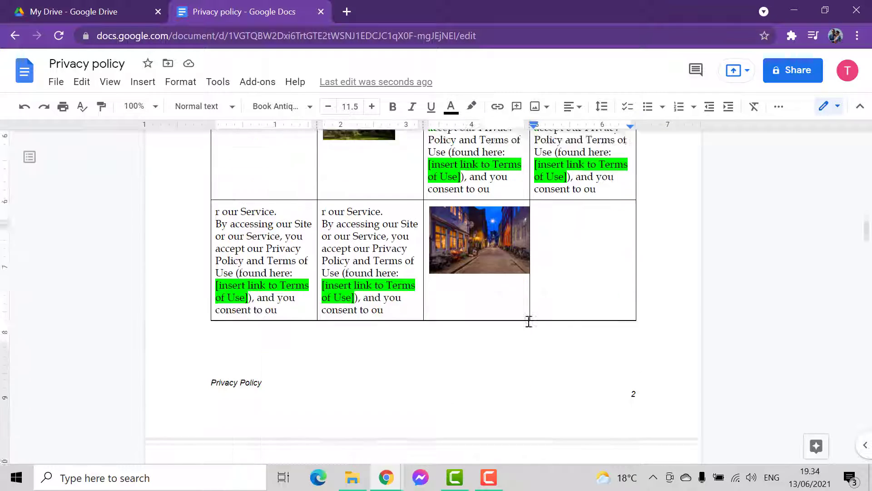
{"action": "scroll", "coordinate": [619, 298], "scroll_direction": "up", "scroll_amount": 3}
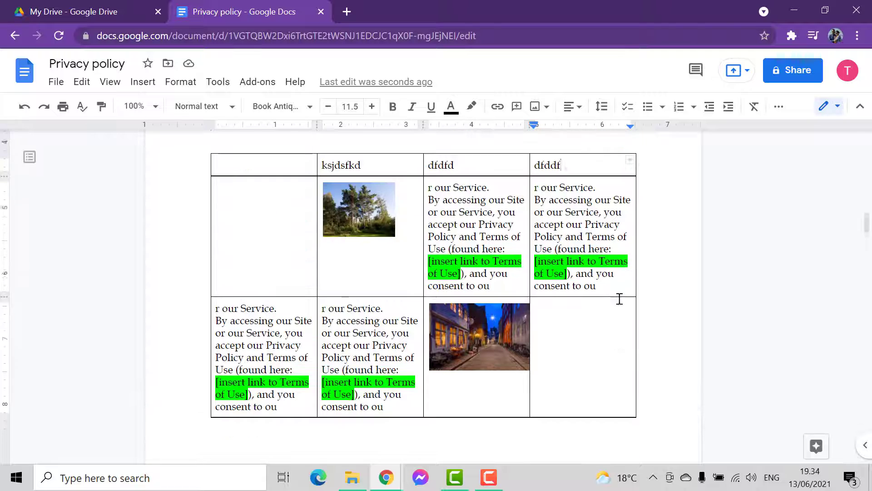
{"action": "scroll", "coordinate": [619, 301], "scroll_direction": "down", "scroll_amount": 3}
{"action": "scroll", "coordinate": [621, 303], "scroll_direction": "up", "scroll_amount": 4}
{"action": "scroll", "coordinate": [622, 304], "scroll_direction": "down", "scroll_amount": 1}
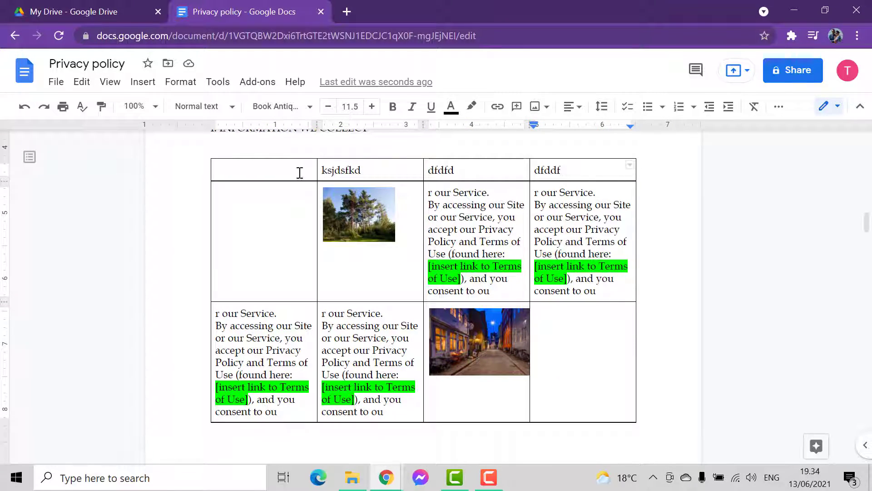
Step: Select all the cells in the table's first three rows and set their table border color to white
{"action": "left_click_drag", "start_coordinate": [300, 171], "coordinate": [582, 385]}
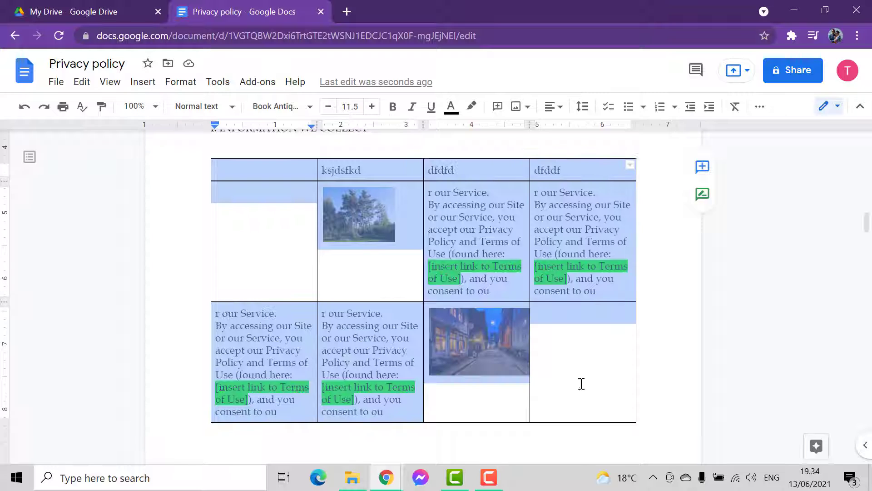
{"action": "right_click", "coordinate": [569, 344]}
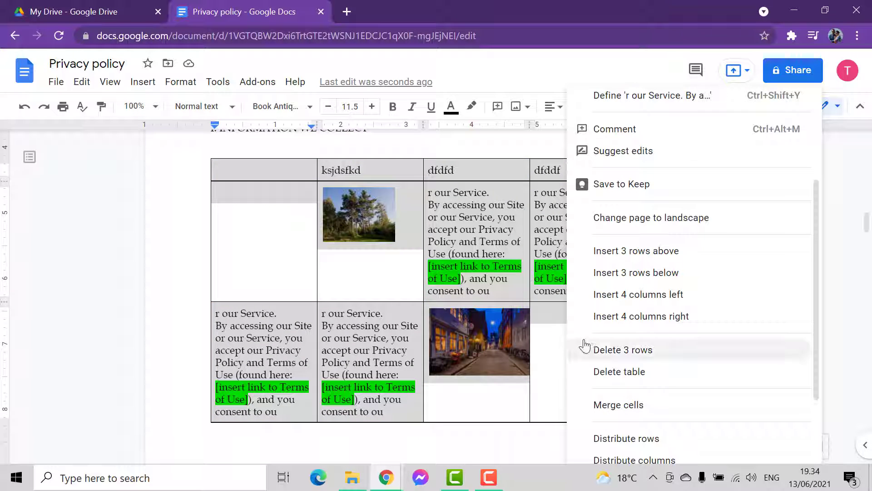
{"action": "scroll", "coordinate": [608, 341], "scroll_direction": "down", "scroll_amount": 2}
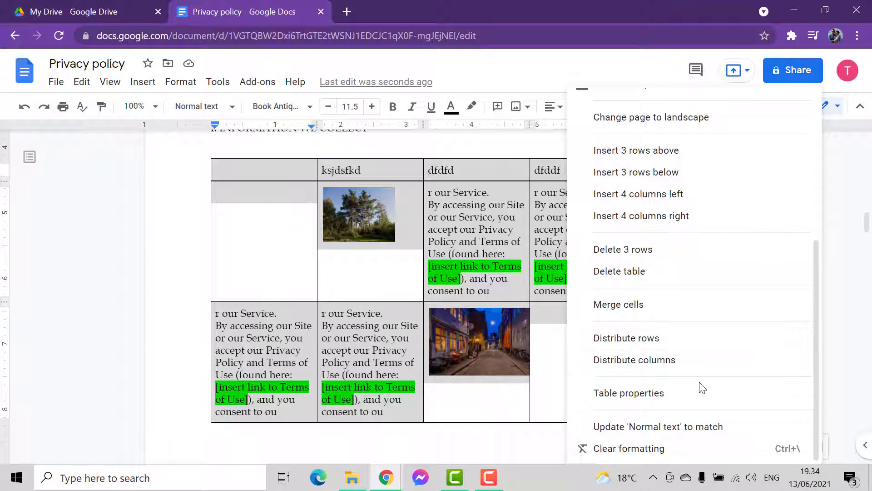
{"action": "left_click", "coordinate": [627, 395]}
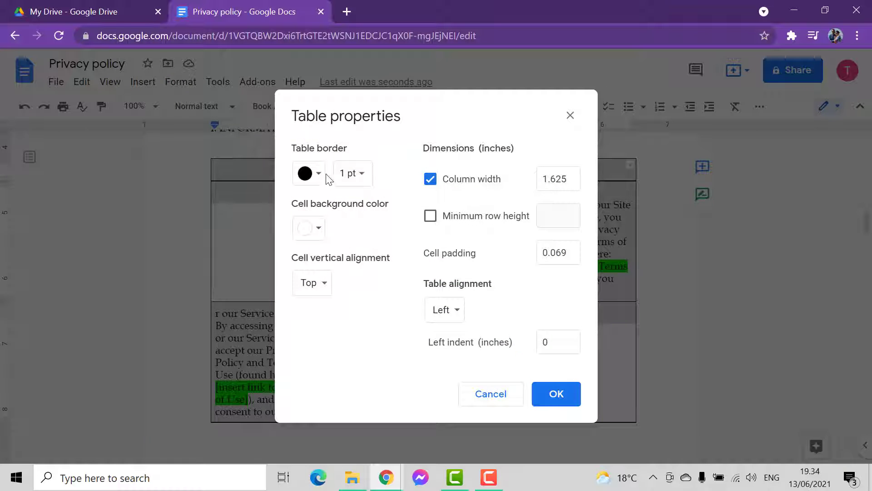
{"action": "left_click", "coordinate": [313, 184]}
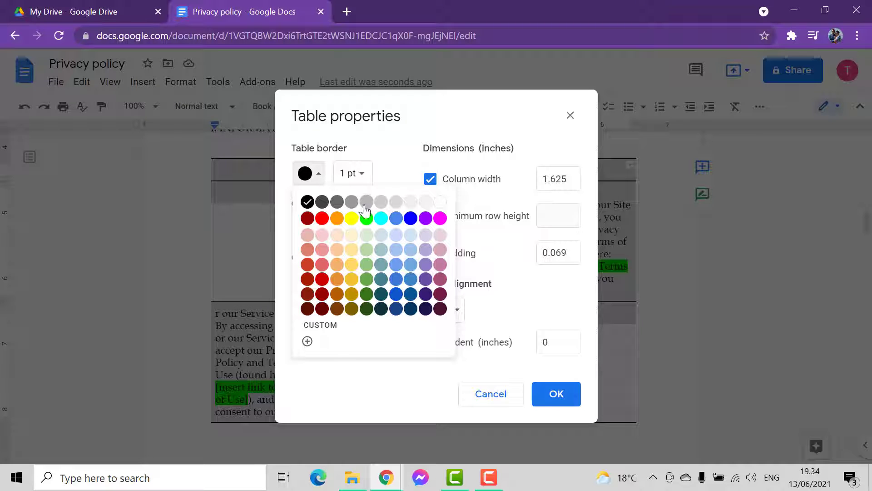
{"action": "left_click", "coordinate": [441, 202]}
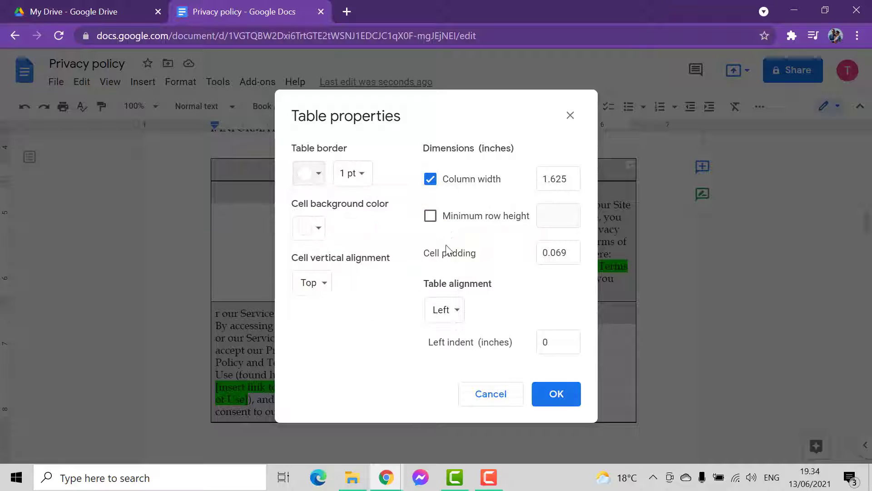
{"action": "left_click", "coordinate": [556, 393]}
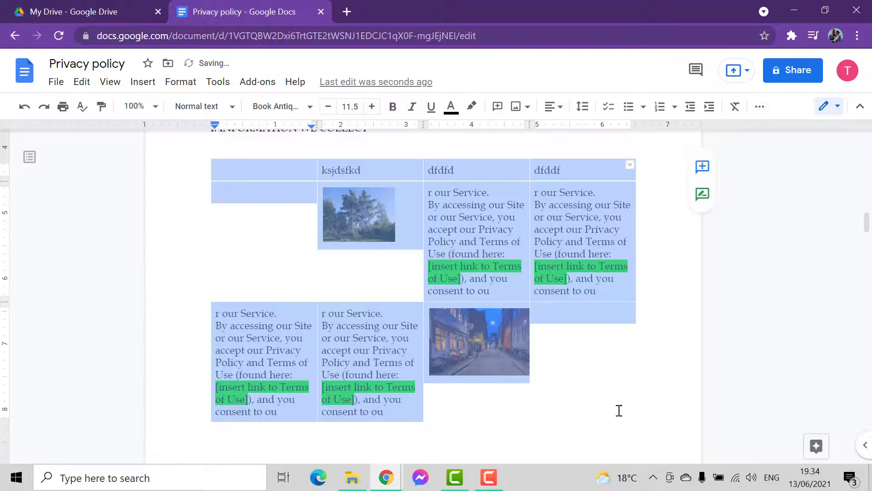
{"action": "scroll", "coordinate": [663, 370], "scroll_direction": "up", "scroll_amount": 2}
{"action": "scroll", "coordinate": [665, 371], "scroll_direction": "down", "scroll_amount": 3}
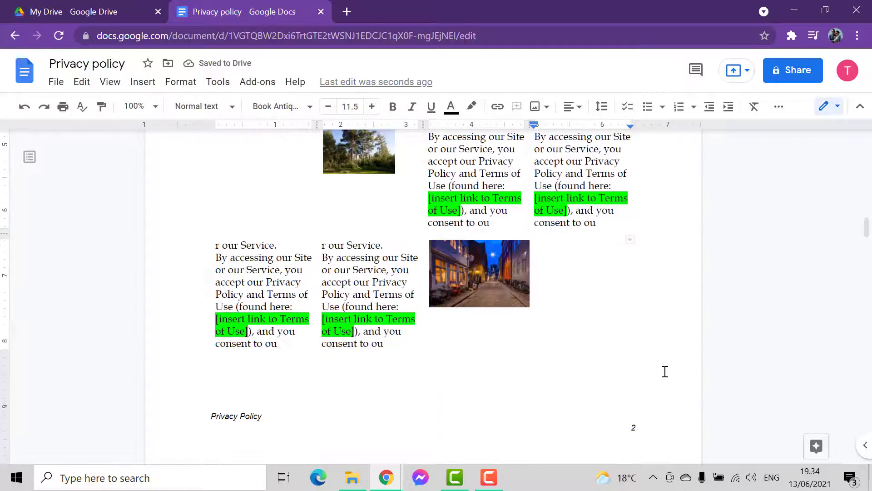
{"action": "scroll", "coordinate": [664, 369], "scroll_direction": "up", "scroll_amount": 10}
{"action": "scroll", "coordinate": [663, 366], "scroll_direction": "down", "scroll_amount": 5}
{"action": "scroll", "coordinate": [663, 365], "scroll_direction": "down", "scroll_amount": 5}
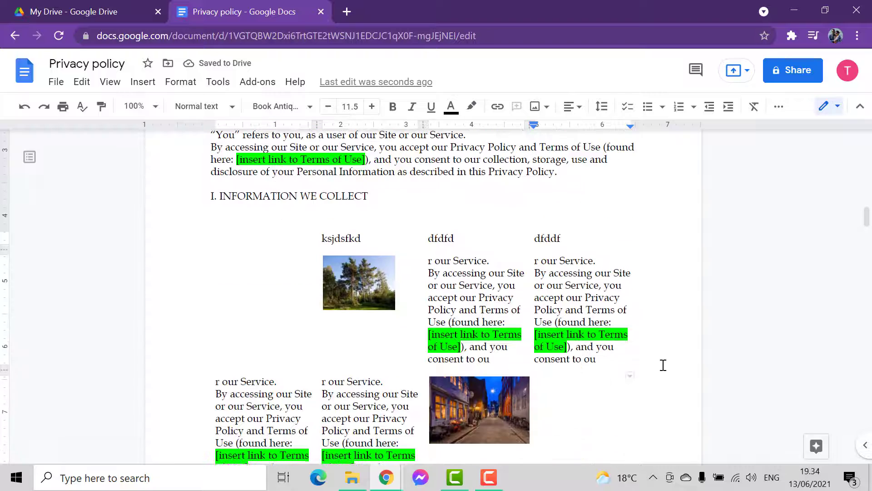
Step: Examine the whole table with its white borders, checking the header cells, text blocks, photos and empty cells
{"action": "scroll", "coordinate": [600, 354], "scroll_direction": "down", "scroll_amount": 2}
{"action": "scroll", "coordinate": [600, 355], "scroll_direction": "up", "scroll_amount": 3}
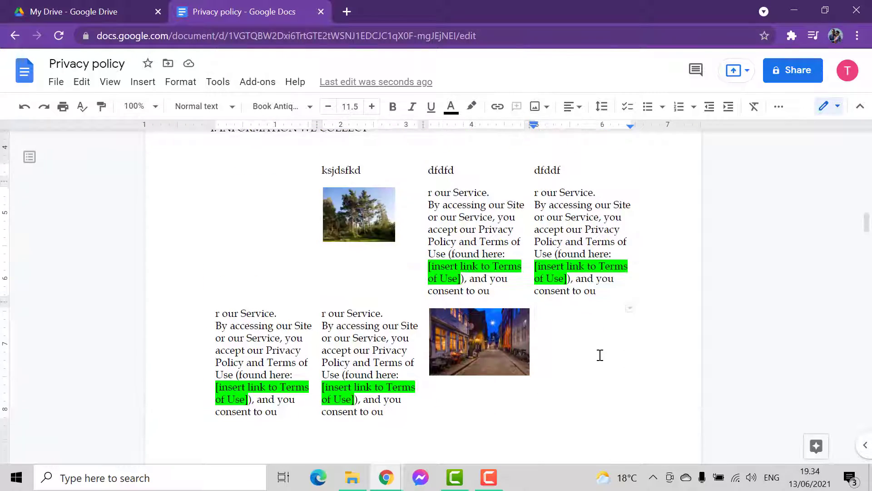
{"action": "scroll", "coordinate": [600, 355], "scroll_direction": "up", "scroll_amount": 3}
{"action": "scroll", "coordinate": [577, 373], "scroll_direction": "down", "scroll_amount": 4}
{"action": "scroll", "coordinate": [281, 253], "scroll_direction": "up", "scroll_amount": 3}
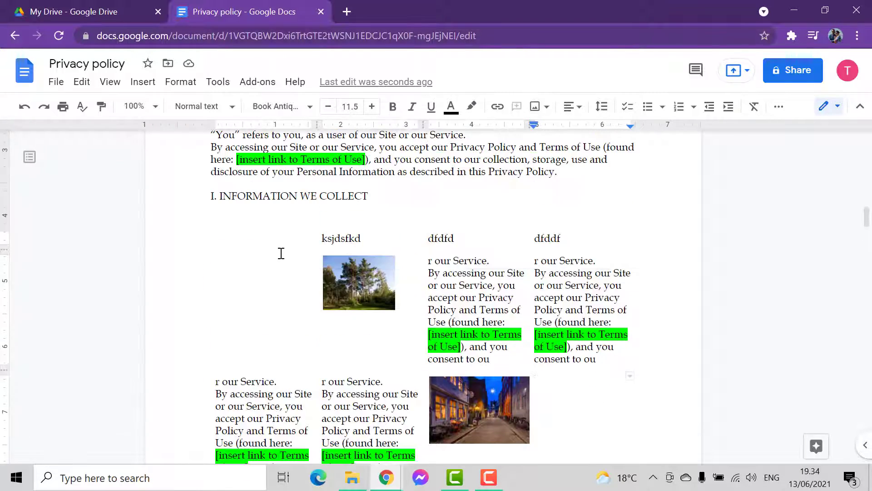
{"action": "scroll", "coordinate": [630, 370], "scroll_direction": "down", "scroll_amount": 3}
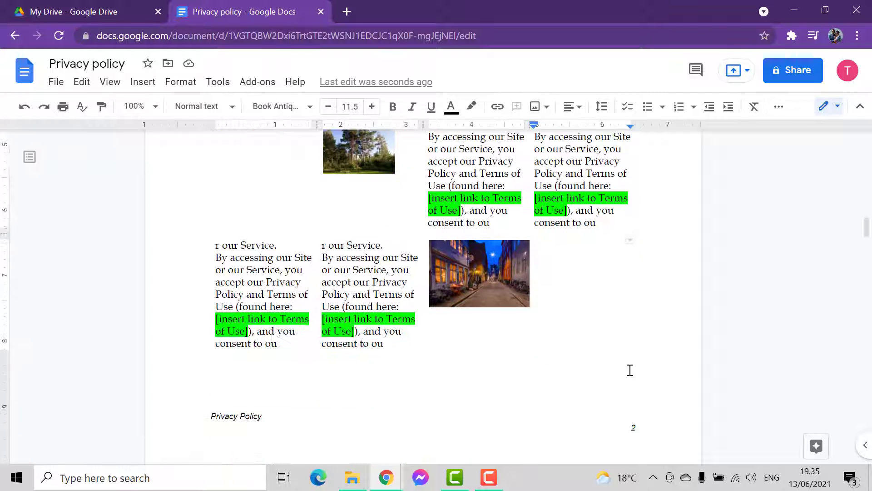
{"action": "scroll", "coordinate": [589, 334], "scroll_direction": "up", "scroll_amount": 3}
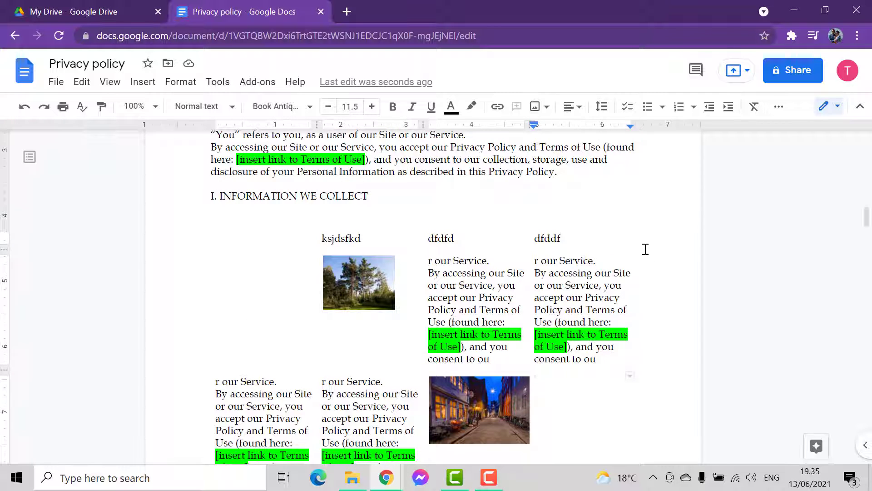
{"action": "scroll", "coordinate": [640, 298], "scroll_direction": "down", "scroll_amount": 2}
{"action": "scroll", "coordinate": [636, 290], "scroll_direction": "up", "scroll_amount": 3}
{"action": "left_click", "coordinate": [615, 237]}
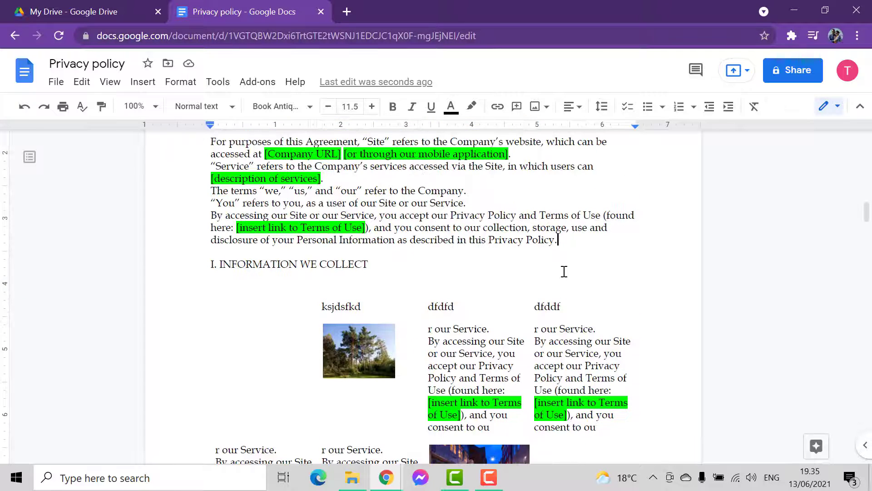
{"action": "scroll", "coordinate": [564, 272], "scroll_direction": "down", "scroll_amount": 4}
{"action": "scroll", "coordinate": [567, 286], "scroll_direction": "up", "scroll_amount": 1}
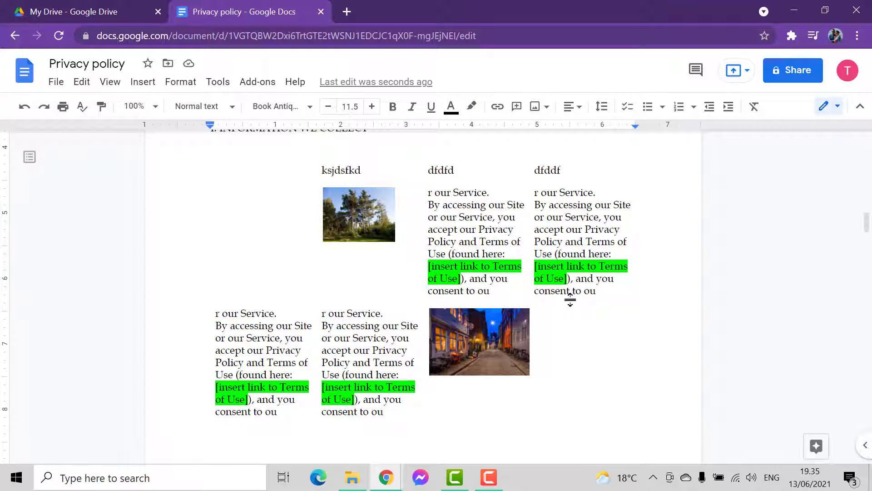
{"action": "double_click", "coordinate": [566, 335]}
{"action": "scroll", "coordinate": [580, 271], "scroll_direction": "down", "scroll_amount": 3}
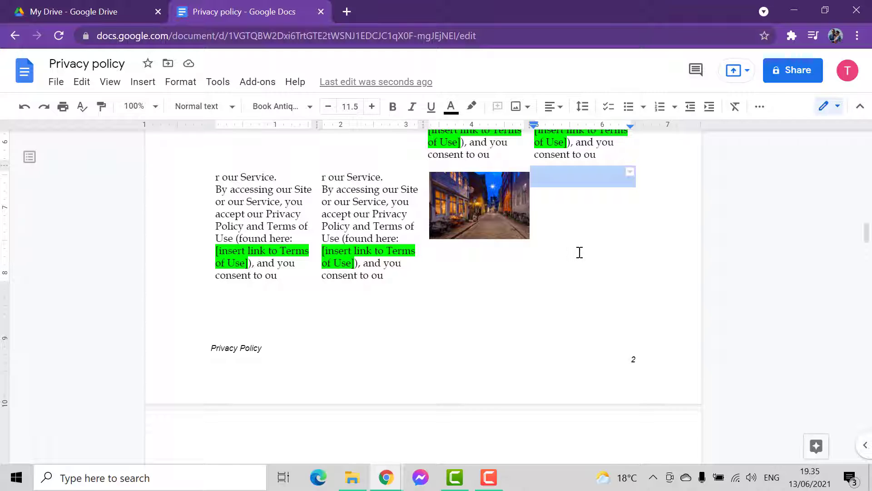
{"action": "left_click", "coordinate": [580, 253]}
{"action": "scroll", "coordinate": [568, 254], "scroll_direction": "up", "scroll_amount": 7}
{"action": "scroll", "coordinate": [546, 269], "scroll_direction": "down", "scroll_amount": 3}
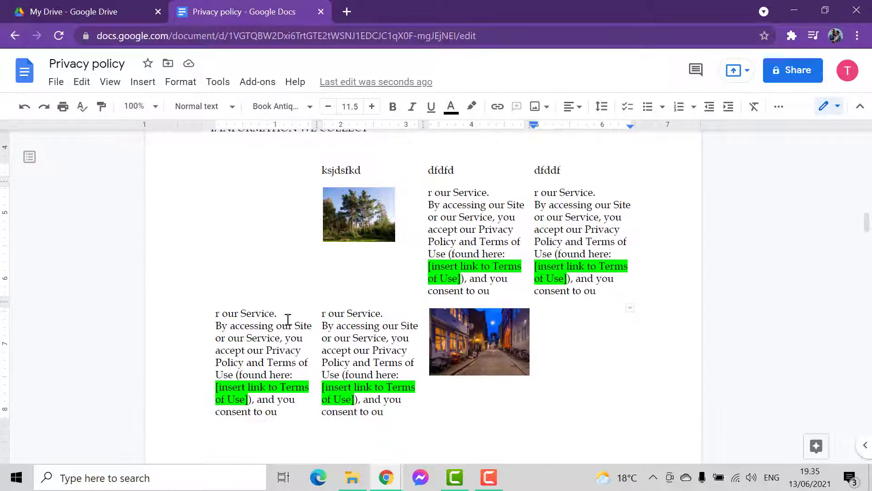
{"action": "scroll", "coordinate": [632, 319], "scroll_direction": "up", "scroll_amount": 3}
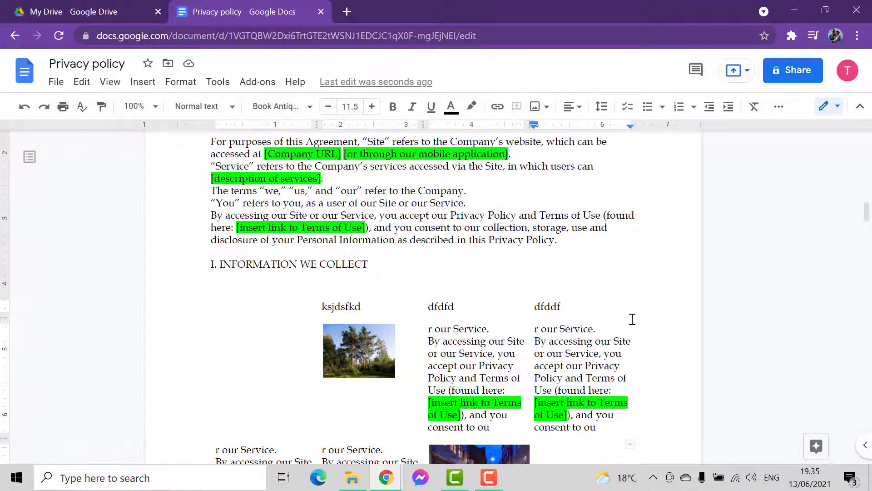
{"action": "scroll", "coordinate": [632, 319], "scroll_direction": "down", "scroll_amount": 3}
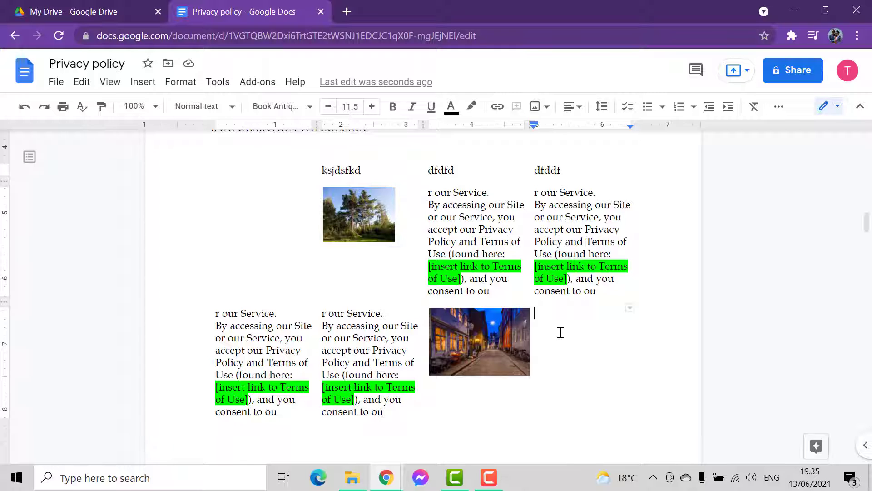
{"action": "scroll", "coordinate": [555, 359], "scroll_direction": "down", "scroll_amount": 2}
{"action": "scroll", "coordinate": [555, 358], "scroll_direction": "up", "scroll_amount": 3}
{"action": "scroll", "coordinate": [555, 359], "scroll_direction": "down", "scroll_amount": 3}
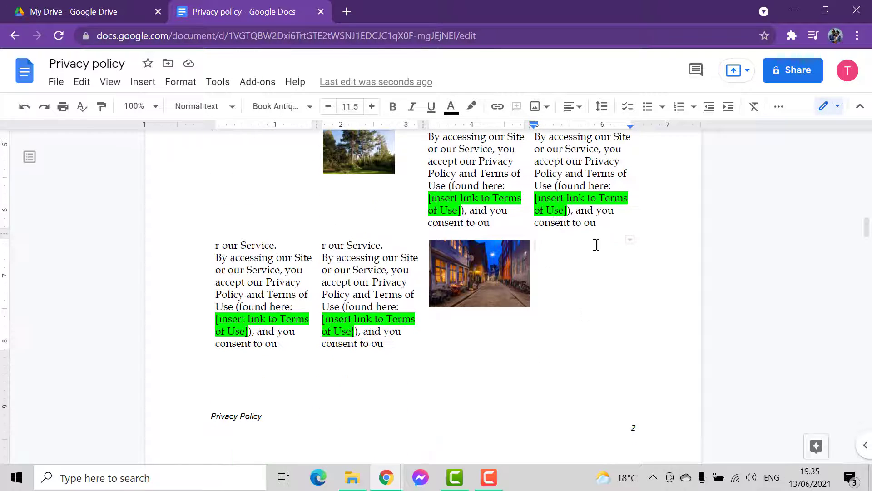
{"action": "scroll", "coordinate": [439, 322], "scroll_direction": "up", "scroll_amount": 3}
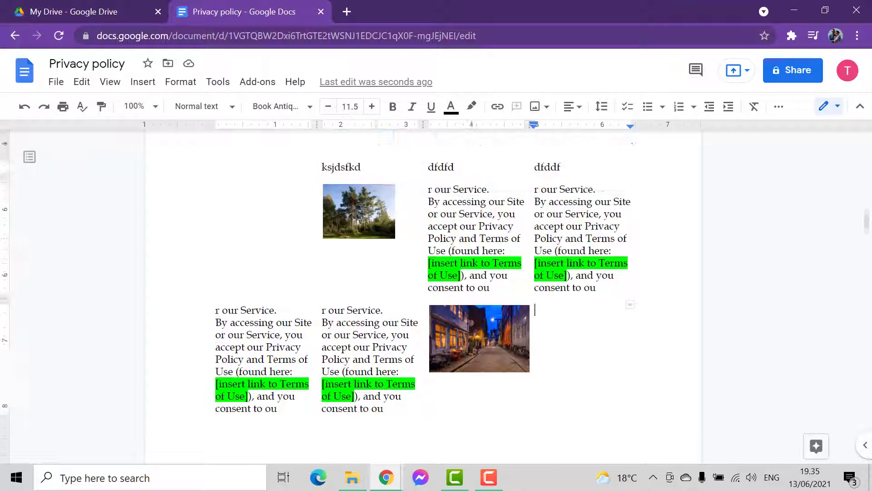
{"action": "scroll", "coordinate": [497, 325], "scroll_direction": "down", "scroll_amount": 3}
{"action": "scroll", "coordinate": [498, 324], "scroll_direction": "up", "scroll_amount": 2}
{"action": "scroll", "coordinate": [498, 324], "scroll_direction": "up", "scroll_amount": 1}
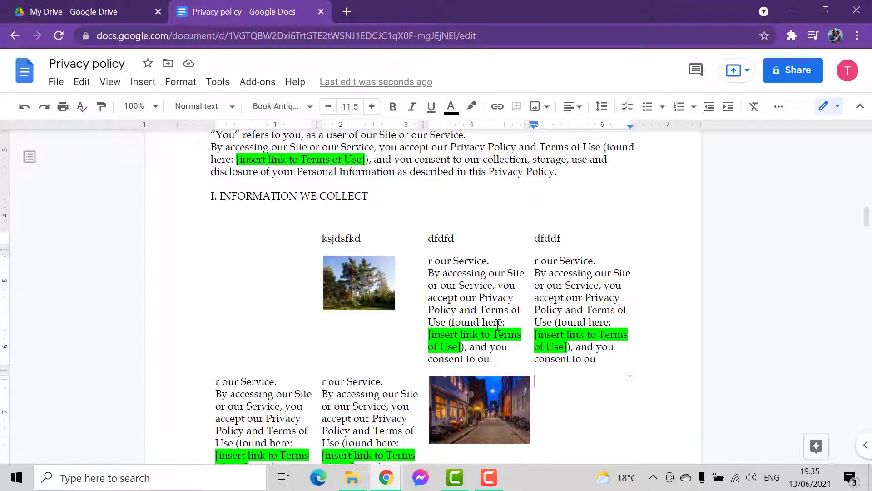
{"action": "scroll", "coordinate": [508, 368], "scroll_direction": "down", "scroll_amount": 3}
{"action": "scroll", "coordinate": [474, 338], "scroll_direction": "up", "scroll_amount": 2}
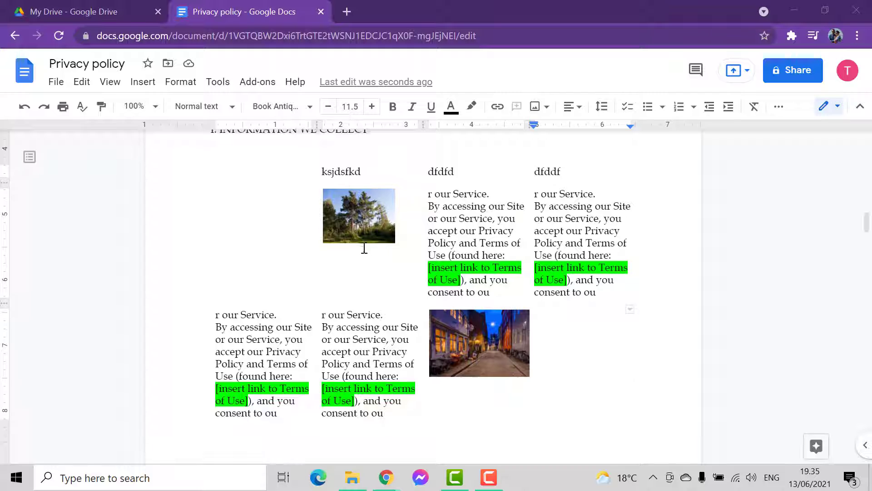
Step: Set the table border to dark red with a 3 pt width and look over the whole table
{"action": "scroll", "coordinate": [438, 268], "scroll_direction": "up", "scroll_amount": 2}
{"action": "right_click", "coordinate": [440, 272]}
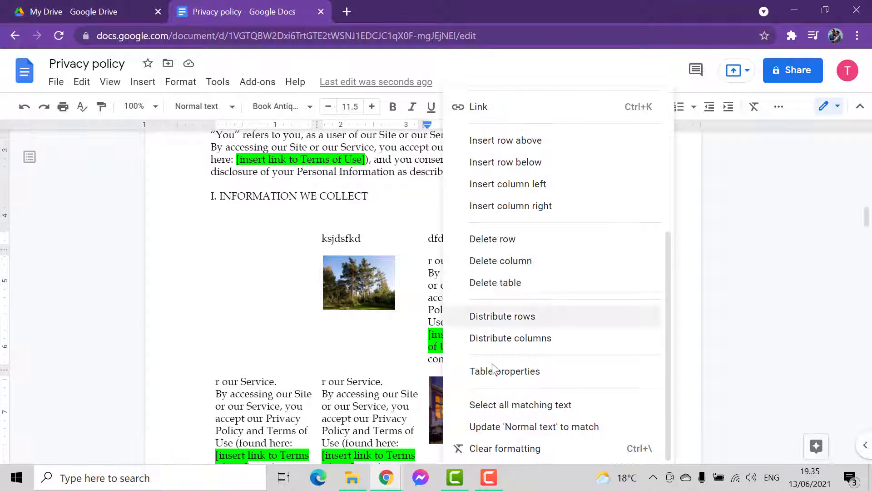
{"action": "left_click", "coordinate": [535, 377]}
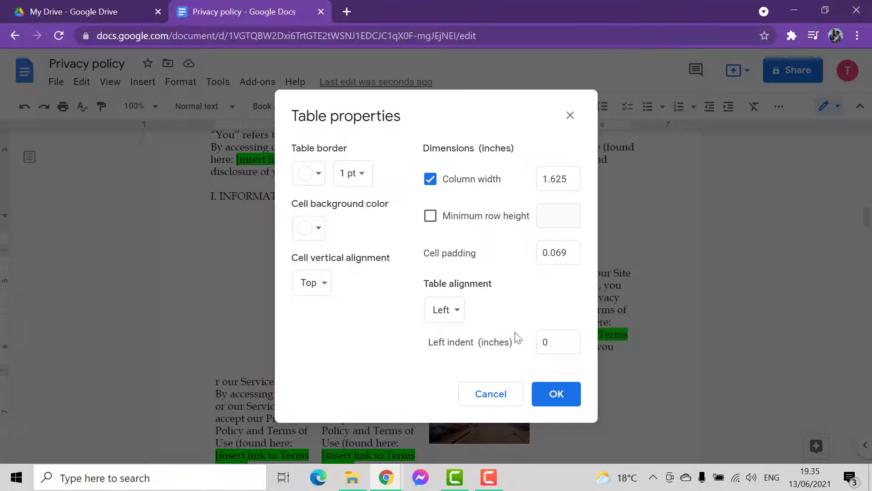
{"action": "left_click", "coordinate": [313, 180]}
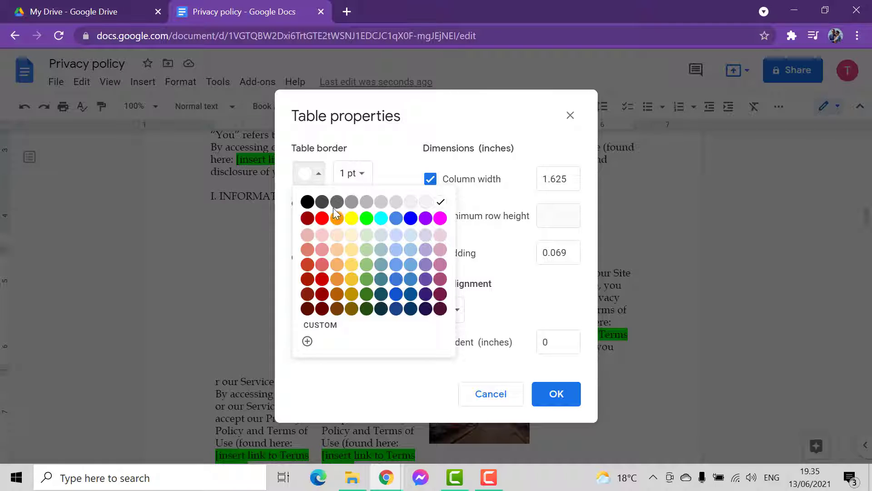
{"action": "left_click", "coordinate": [321, 280]}
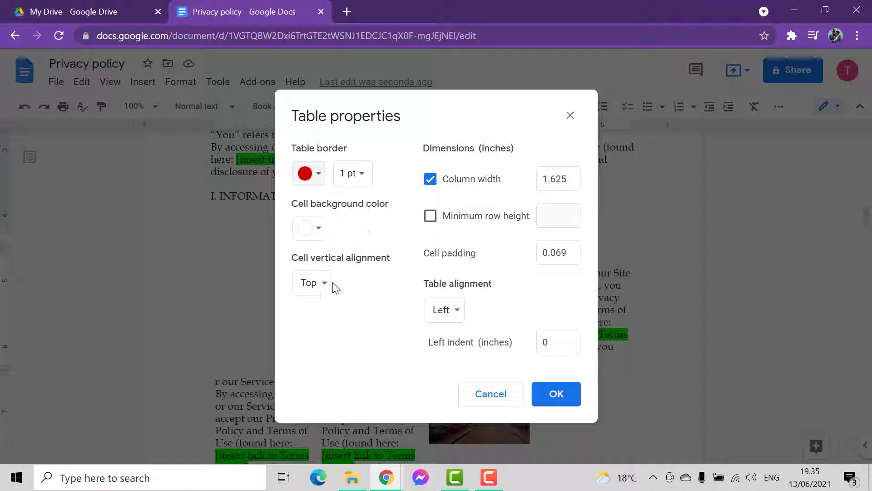
{"action": "left_click", "coordinate": [359, 176]}
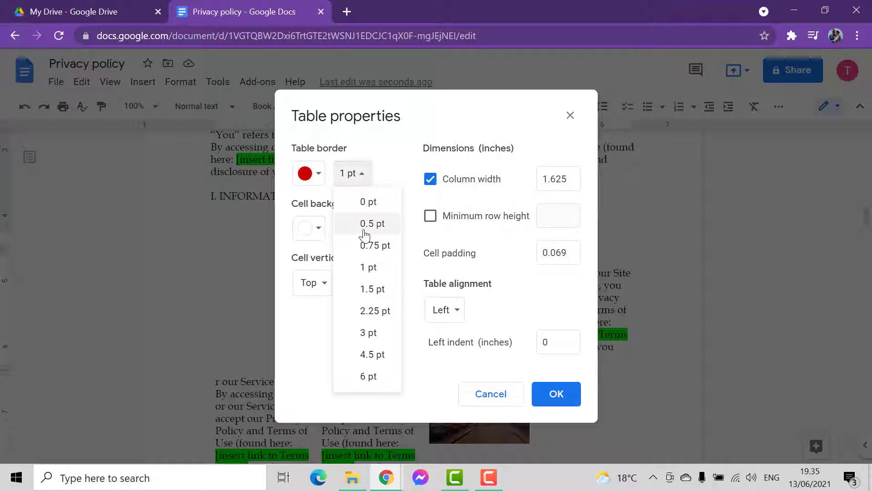
{"action": "left_click", "coordinate": [370, 338]}
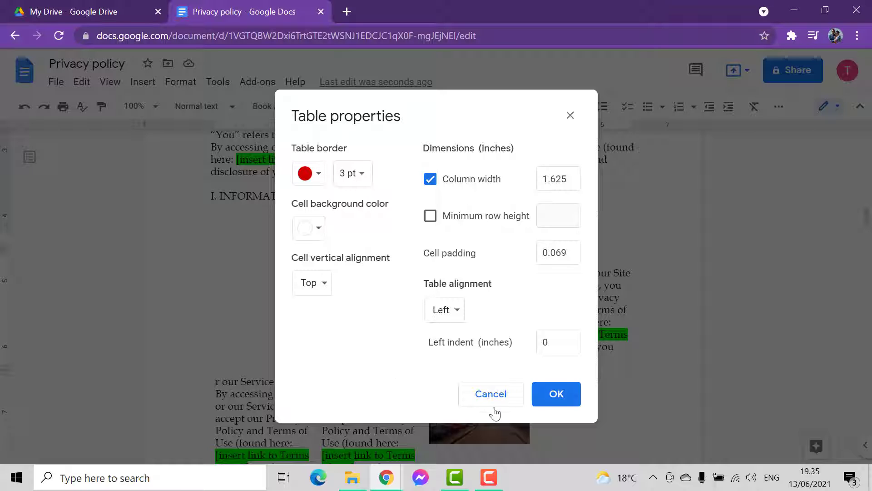
{"action": "left_click", "coordinate": [557, 394]}
{"action": "scroll", "coordinate": [393, 326], "scroll_direction": "down", "scroll_amount": 3}
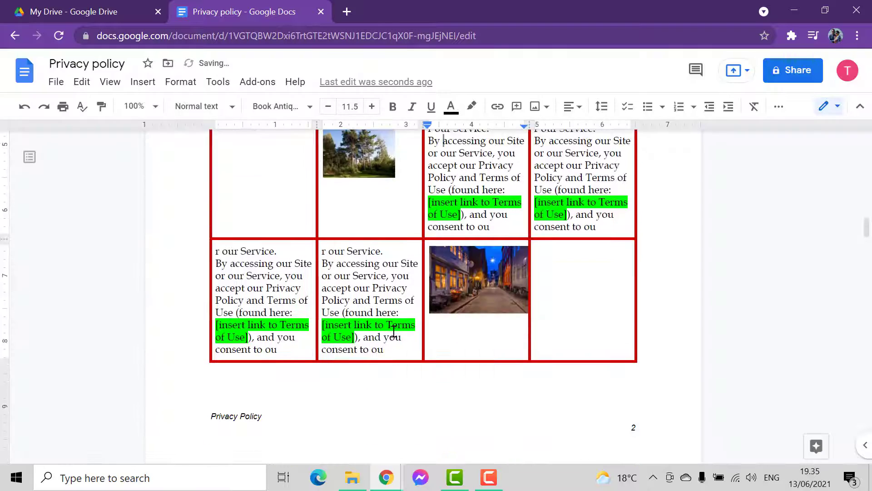
{"action": "scroll", "coordinate": [394, 327], "scroll_direction": "up", "scroll_amount": 3}
{"action": "scroll", "coordinate": [391, 284], "scroll_direction": "down", "scroll_amount": 3}
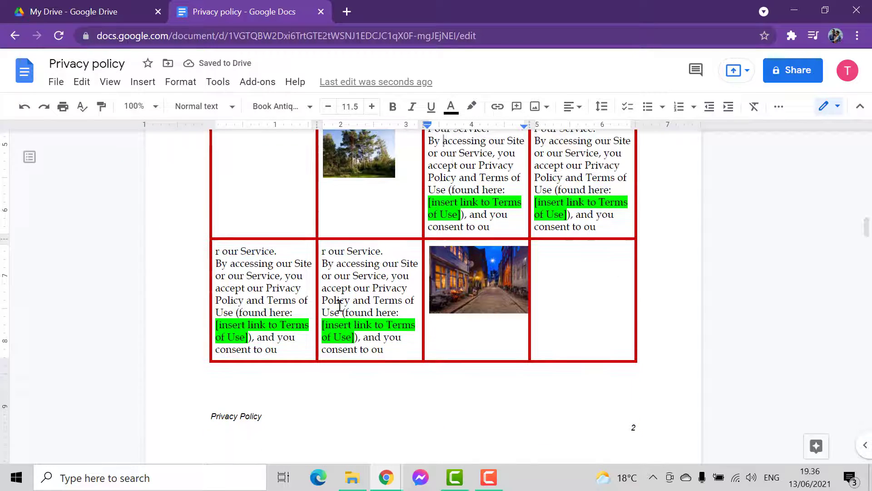
{"action": "scroll", "coordinate": [339, 296], "scroll_direction": "up", "scroll_amount": 3}
{"action": "scroll", "coordinate": [375, 329], "scroll_direction": "down", "scroll_amount": 3}
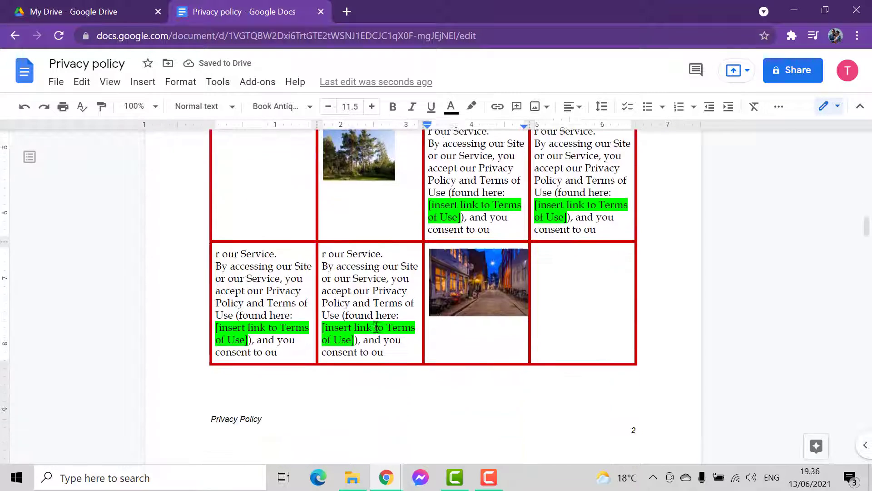
Step: Enter "dfdf" in the table's first header cell and "dfdfd" in the last cell of the third row
{"action": "scroll", "coordinate": [288, 253], "scroll_direction": "up", "scroll_amount": 3}
{"action": "left_click", "coordinate": [279, 247]}
{"action": "type", "text": "dfdf"}
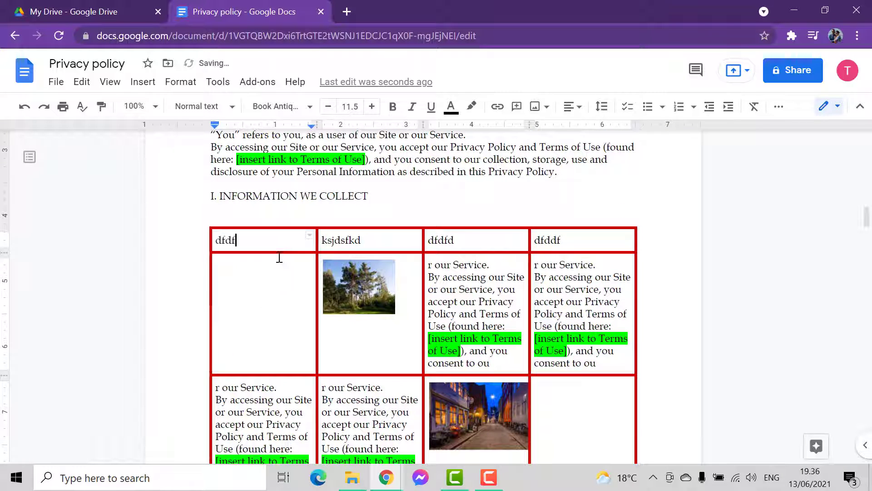
{"action": "left_click", "coordinate": [266, 313]}
{"action": "scroll", "coordinate": [471, 346], "scroll_direction": "down", "scroll_amount": 3}
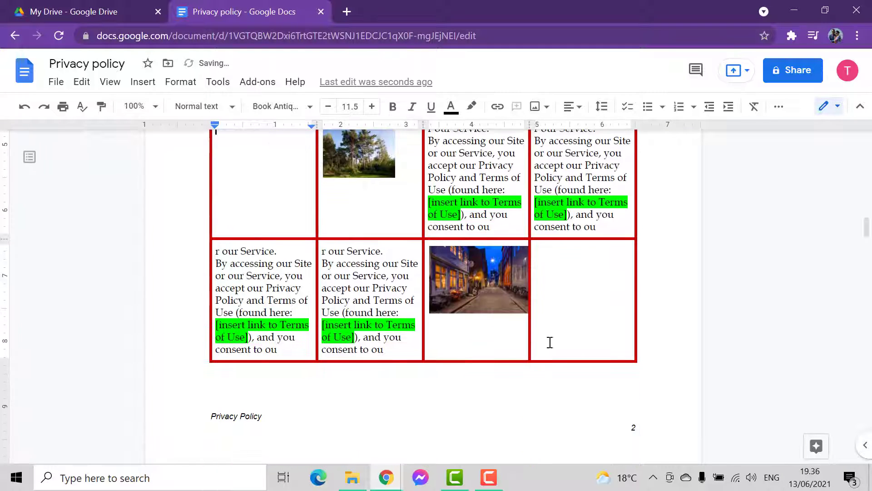
{"action": "left_click", "coordinate": [557, 318]}
{"action": "type", "text": "dfdfd"}
{"action": "scroll", "coordinate": [231, 226], "scroll_direction": "up", "scroll_amount": 2}
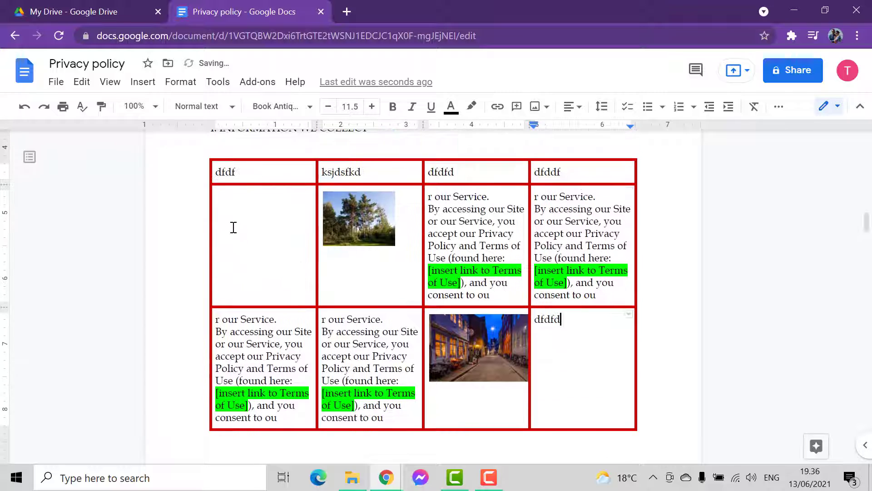
Step: Insert a new drawing with two diagonal arrows into the first cell of the table's second row
{"action": "left_click", "coordinate": [232, 226]}
{"action": "left_click", "coordinate": [143, 82]}
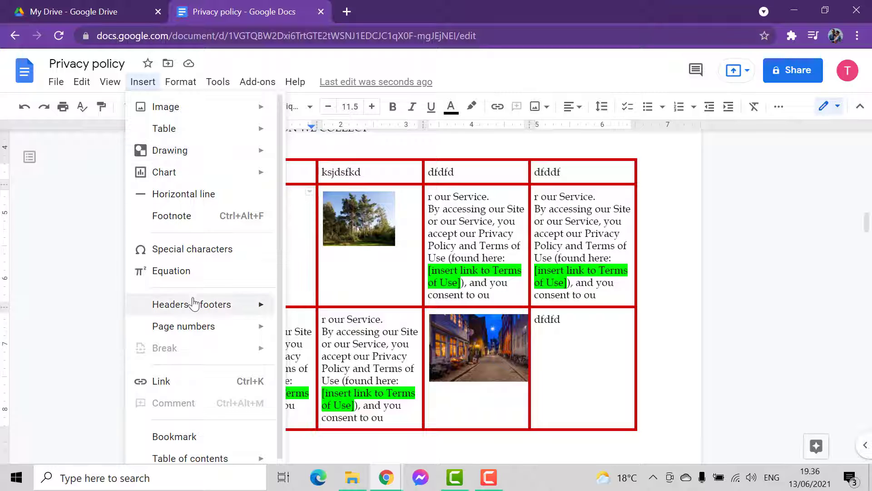
{"action": "mouse_move", "coordinate": [205, 156]}
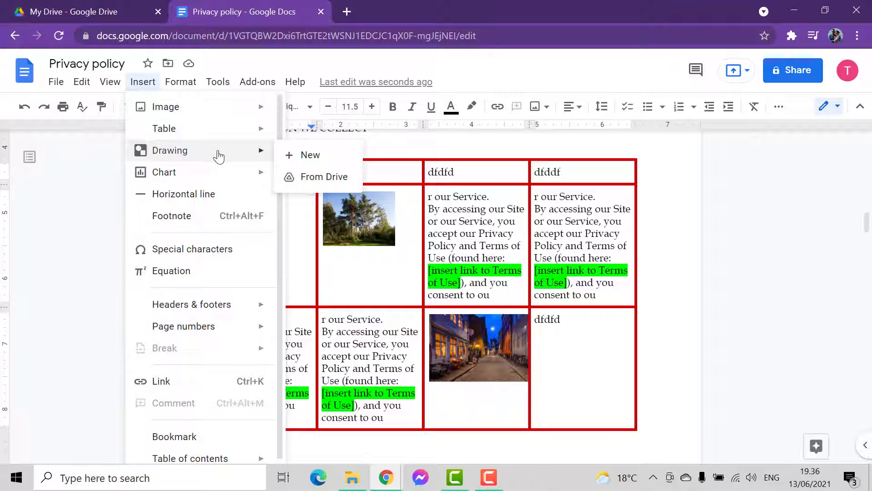
{"action": "left_click", "coordinate": [295, 155]}
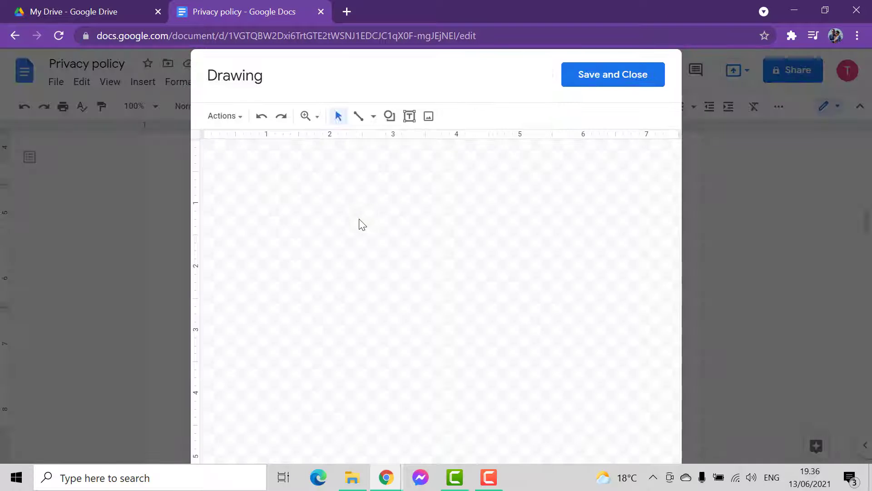
{"action": "left_click", "coordinate": [372, 117]}
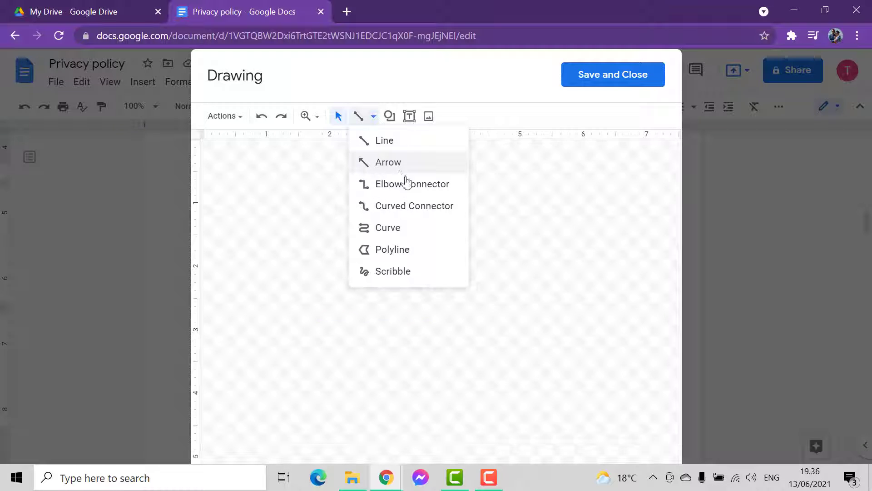
{"action": "left_click", "coordinate": [390, 165]}
{"action": "left_click_drag", "start_coordinate": [286, 192], "coordinate": [416, 295]}
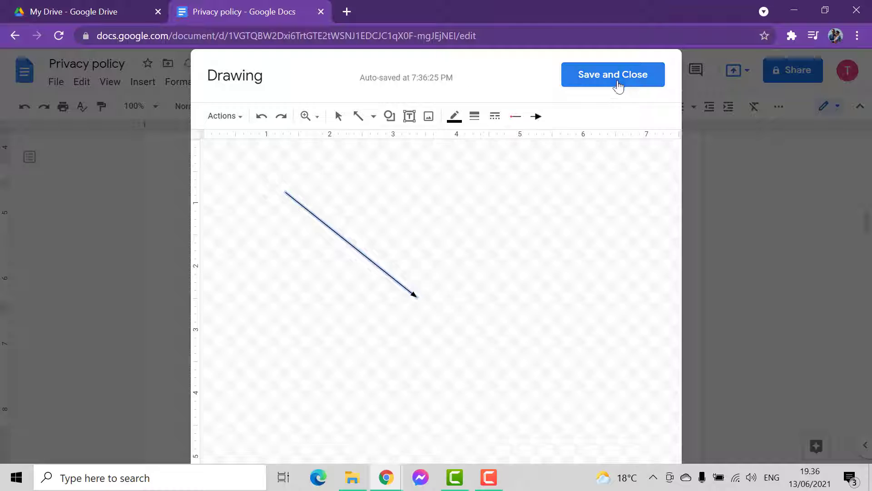
{"action": "scroll", "coordinate": [499, 210], "scroll_direction": "down", "scroll_amount": 1}
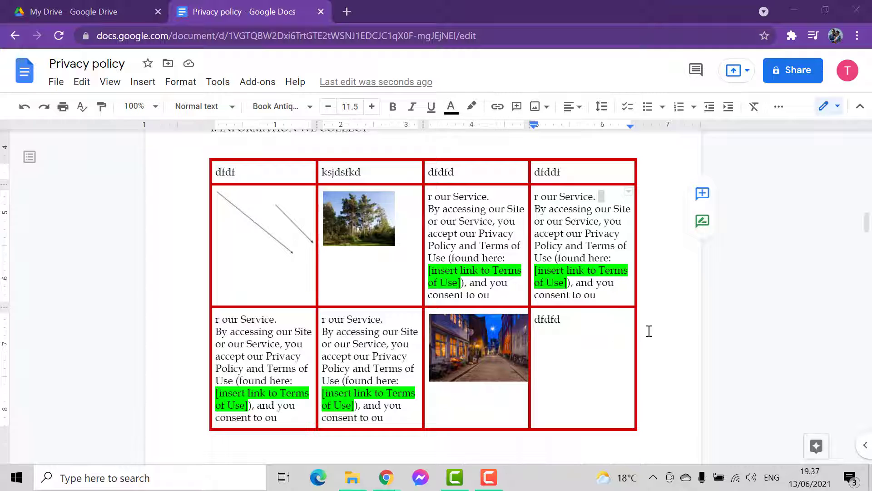
Step: Set a yellow background for the table cell that holds the arrow drawing
{"action": "left_click", "coordinate": [266, 218]}
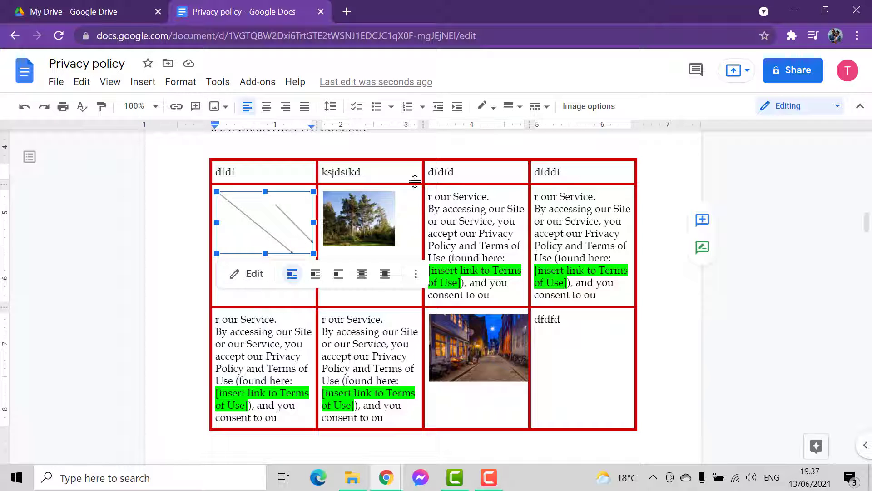
{"action": "left_click", "coordinate": [406, 171]}
{"action": "left_click", "coordinate": [282, 293]}
{"action": "right_click", "coordinate": [282, 297]}
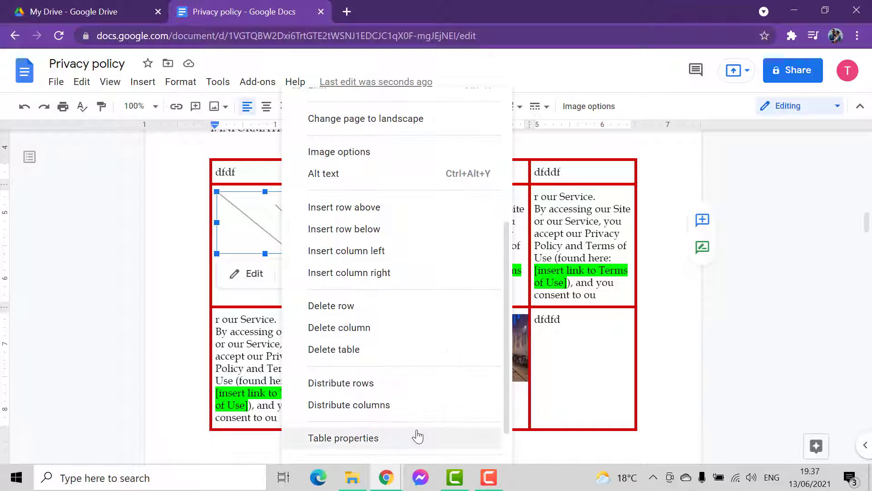
{"action": "left_click", "coordinate": [406, 400]}
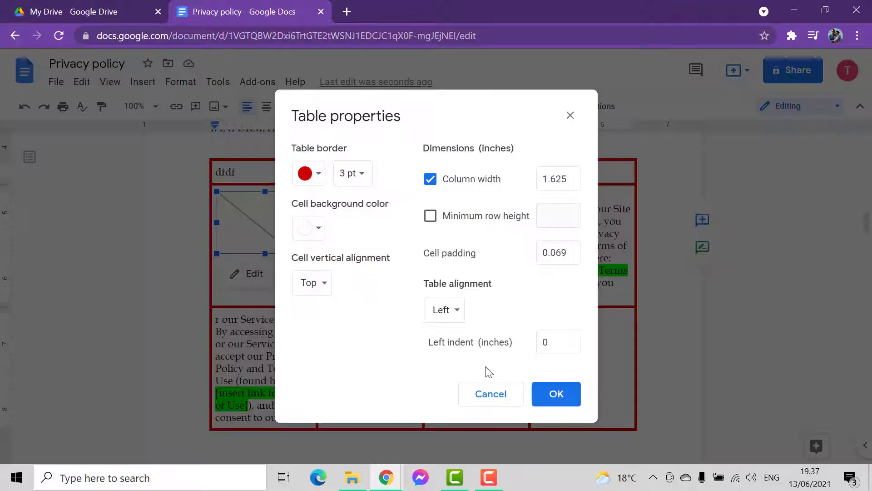
{"action": "left_click", "coordinate": [318, 232]}
{"action": "left_click", "coordinate": [351, 296]}
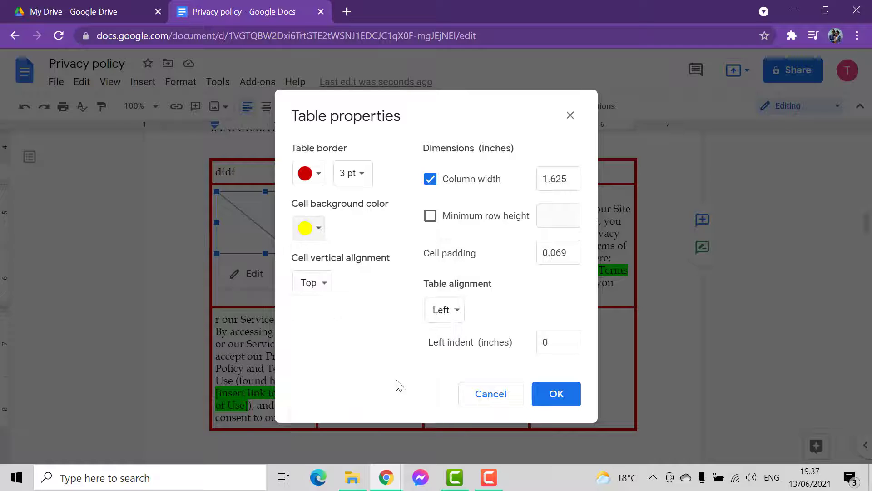
{"action": "left_click", "coordinate": [555, 402]}
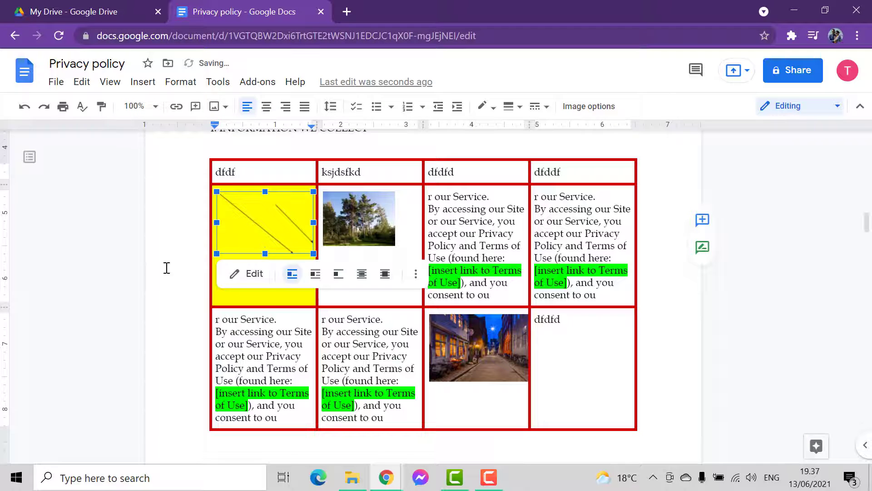
Step: Set a red background for the second-row table cell that holds the tree photo
{"action": "left_click", "coordinate": [214, 234]}
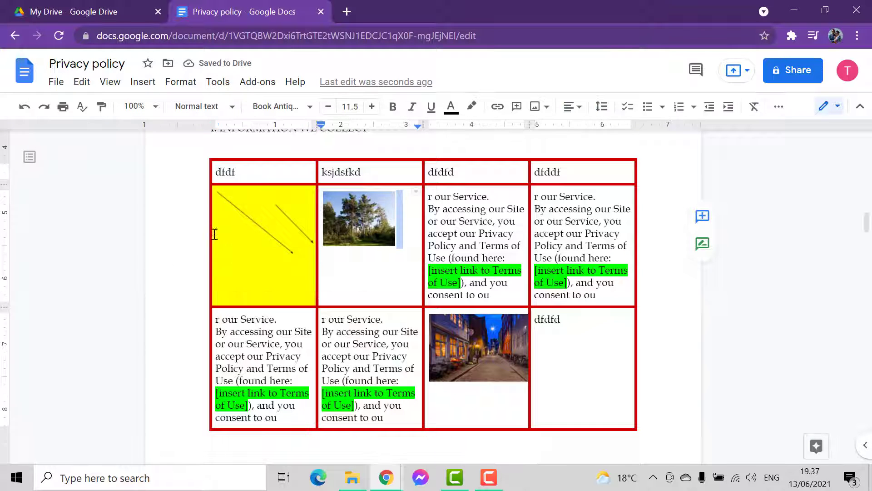
{"action": "right_click", "coordinate": [366, 218]}
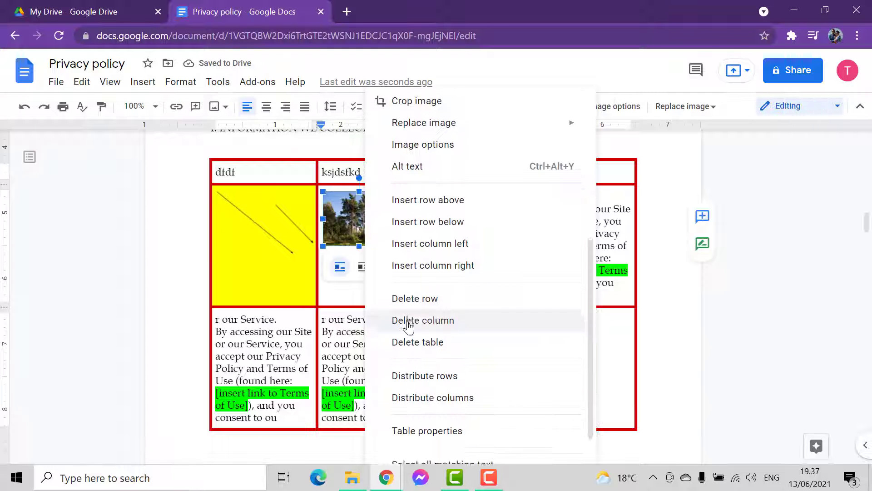
{"action": "scroll", "coordinate": [457, 412], "scroll_direction": "down", "scroll_amount": 1}
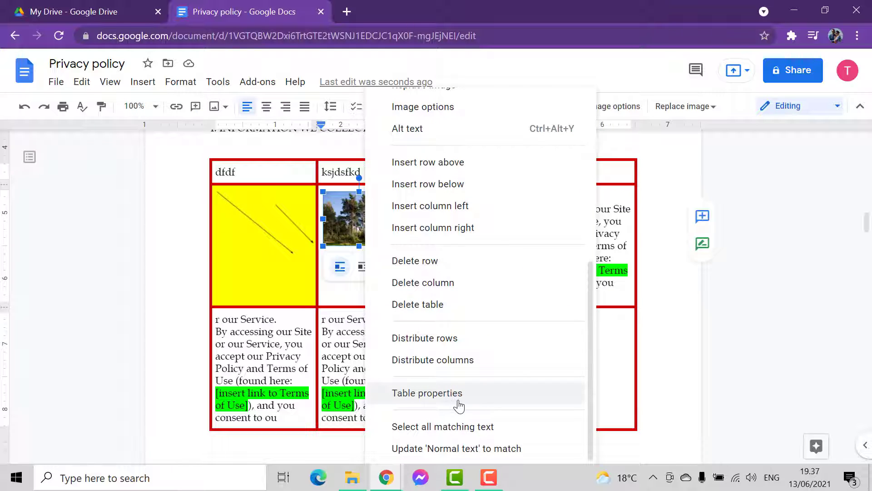
{"action": "left_click", "coordinate": [457, 404]}
{"action": "left_click", "coordinate": [323, 226]}
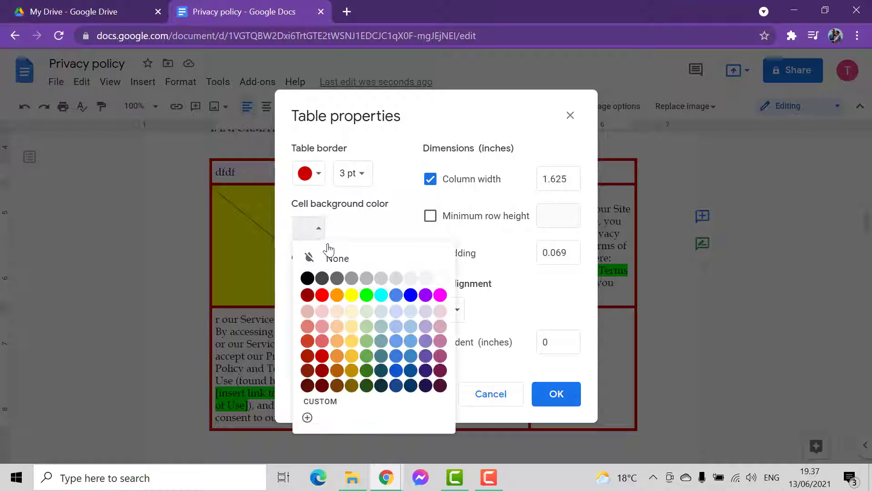
{"action": "left_click", "coordinate": [323, 301]}
{"action": "left_click", "coordinate": [556, 394]}
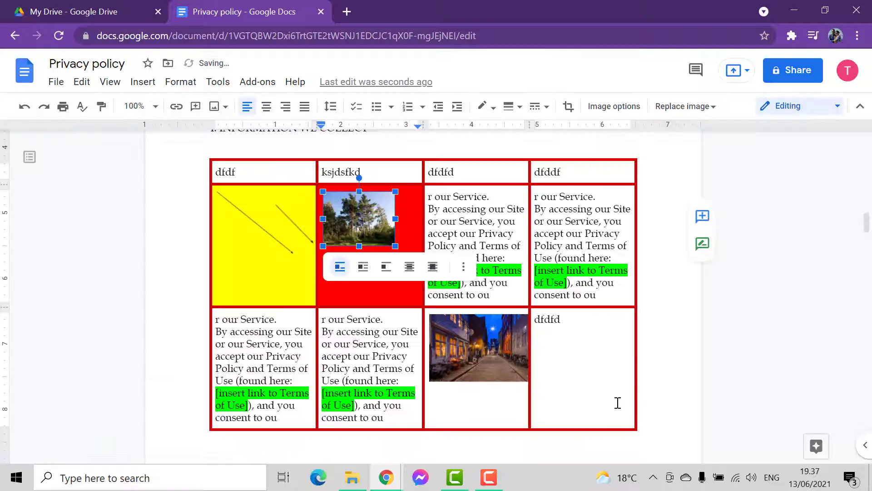
Step: Set a blue background for the text cell at the end of the table's second row
{"action": "left_click", "coordinate": [580, 317]}
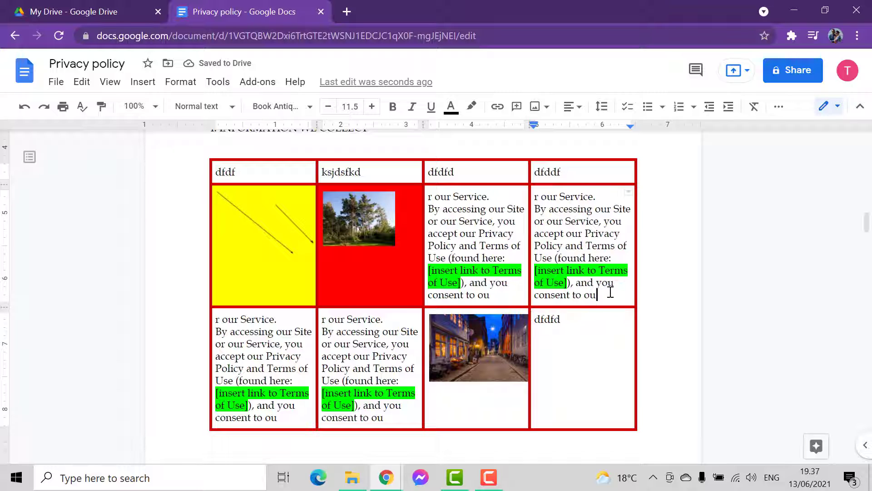
{"action": "right_click", "coordinate": [620, 325]}
{"action": "left_click", "coordinate": [596, 297]}
{"action": "right_click", "coordinate": [610, 296]}
{"action": "left_click", "coordinate": [670, 371]}
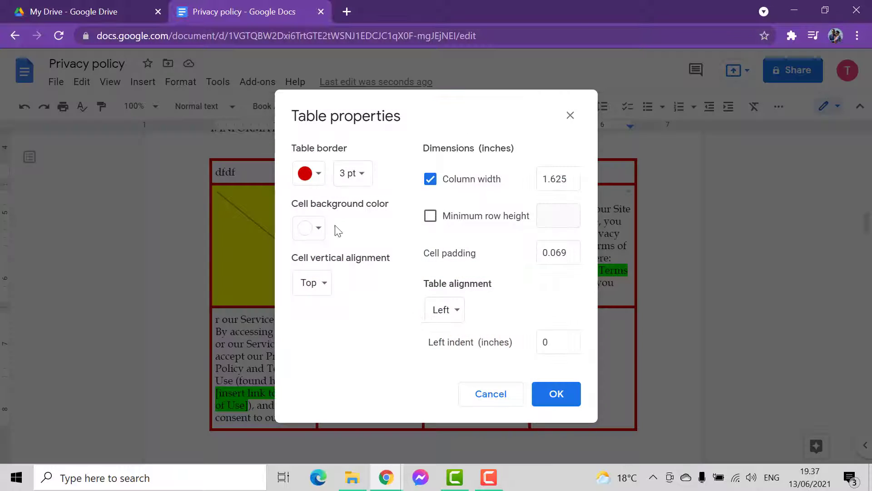
{"action": "left_click", "coordinate": [319, 228]}
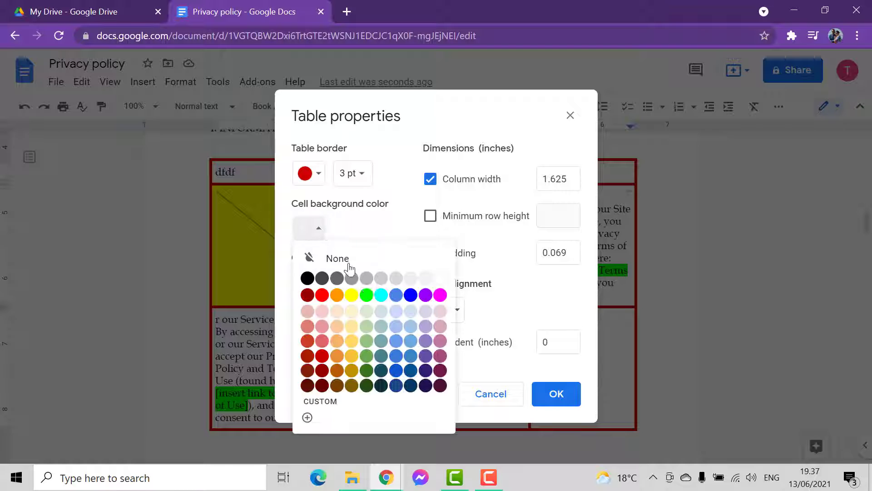
{"action": "left_click", "coordinate": [412, 297]}
{"action": "left_click", "coordinate": [558, 392]}
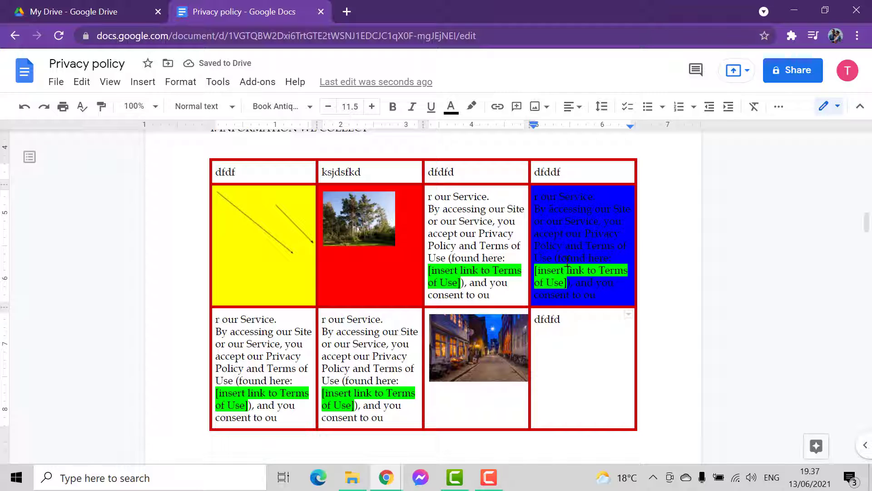
Step: Look over the finished table with its coloured cells, red borders, photos and drawing
{"action": "scroll", "coordinate": [386, 377], "scroll_direction": "up", "scroll_amount": 3}
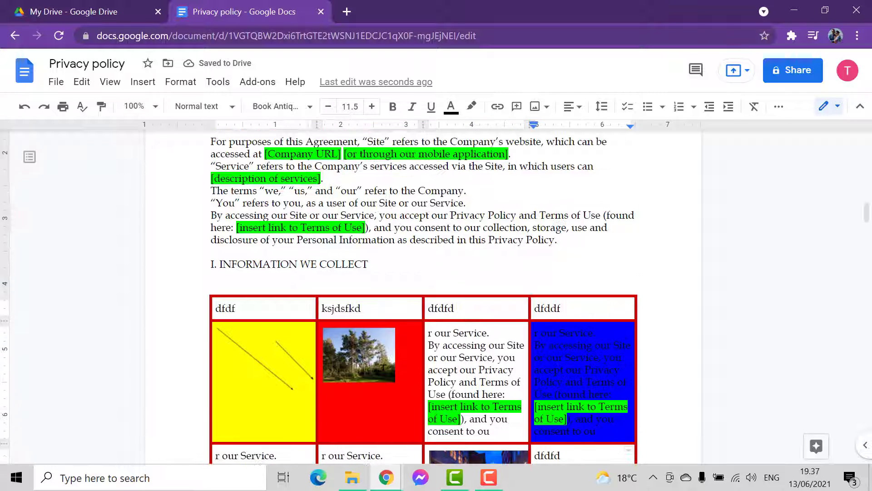
{"action": "scroll", "coordinate": [384, 373], "scroll_direction": "down", "scroll_amount": 3}
{"action": "scroll", "coordinate": [384, 370], "scroll_direction": "down", "scroll_amount": 3}
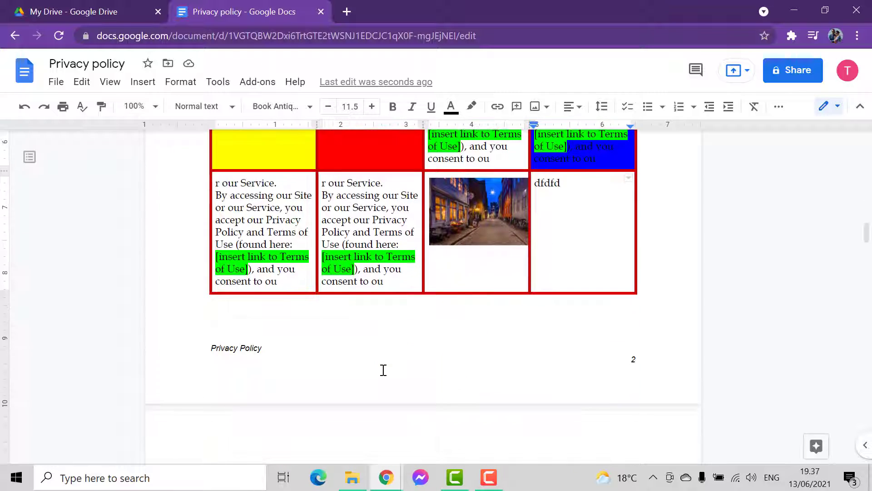
{"action": "scroll", "coordinate": [384, 371], "scroll_direction": "up", "scroll_amount": 4}
{"action": "scroll", "coordinate": [384, 370], "scroll_direction": "down", "scroll_amount": 3}
{"action": "scroll", "coordinate": [384, 371], "scroll_direction": "up", "scroll_amount": 3}
{"action": "scroll", "coordinate": [384, 371], "scroll_direction": "up", "scroll_amount": 1}
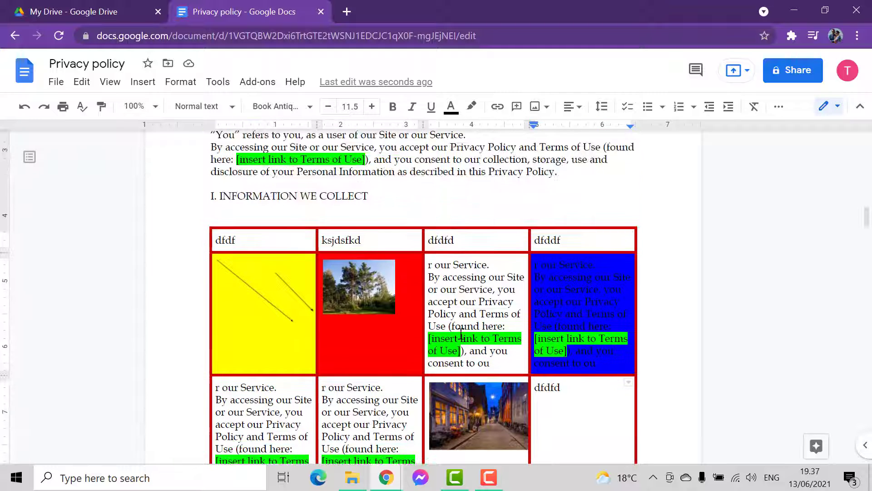
{"action": "scroll", "coordinate": [454, 357], "scroll_direction": "down", "scroll_amount": 3}
{"action": "scroll", "coordinate": [491, 290], "scroll_direction": "up", "scroll_amount": 3}
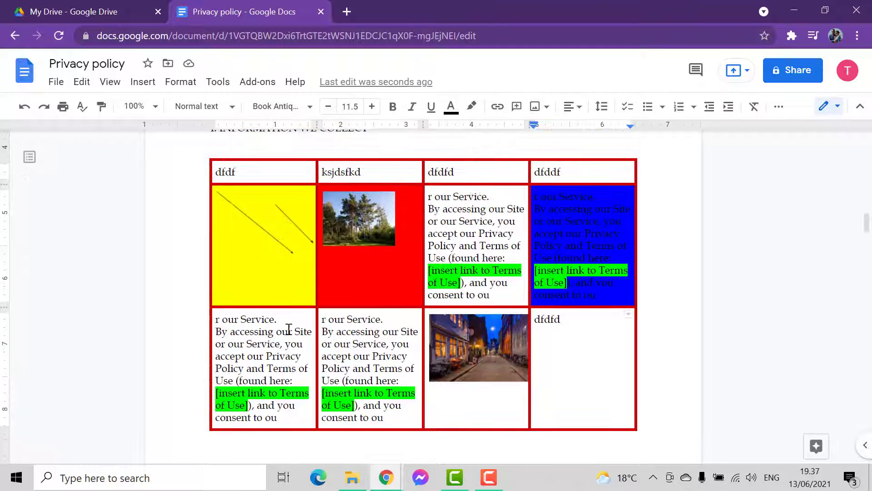
{"action": "left_click", "coordinate": [273, 248]}
{"action": "scroll", "coordinate": [395, 280], "scroll_direction": "up", "scroll_amount": 3}
{"action": "left_click", "coordinate": [501, 208]}
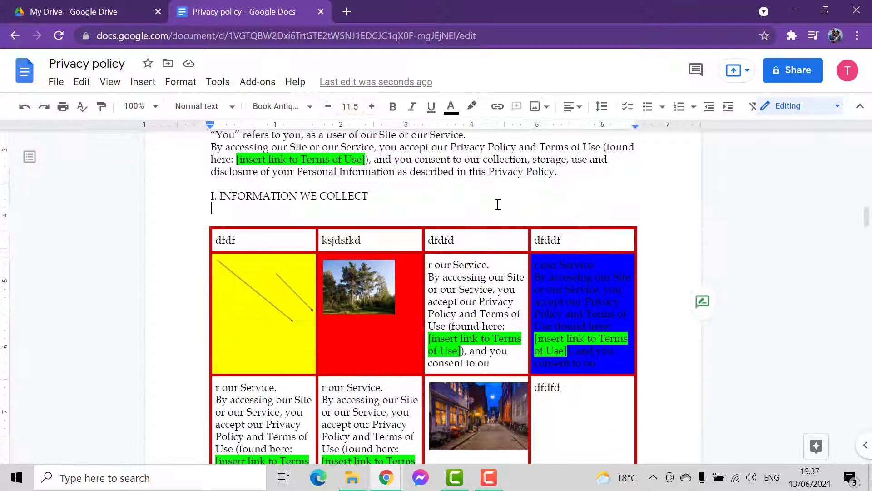
{"action": "scroll", "coordinate": [493, 335], "scroll_direction": "down", "scroll_amount": 3}
{"action": "scroll", "coordinate": [495, 337], "scroll_direction": "up", "scroll_amount": 1}
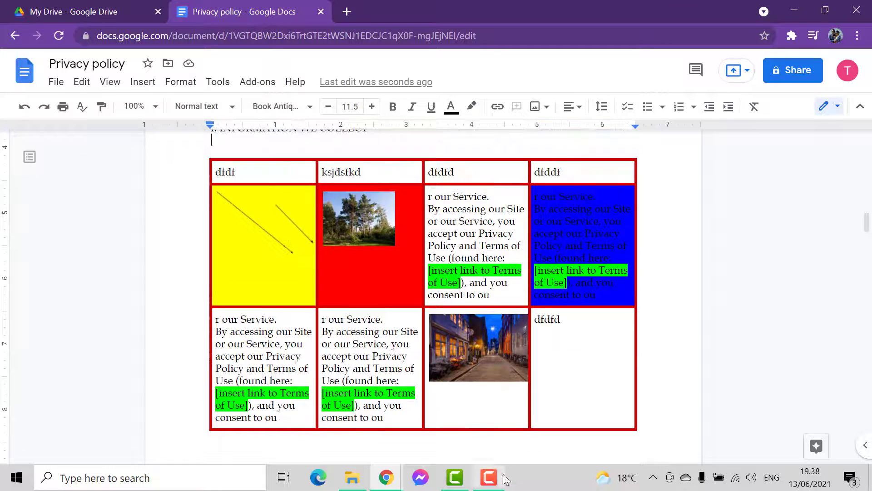